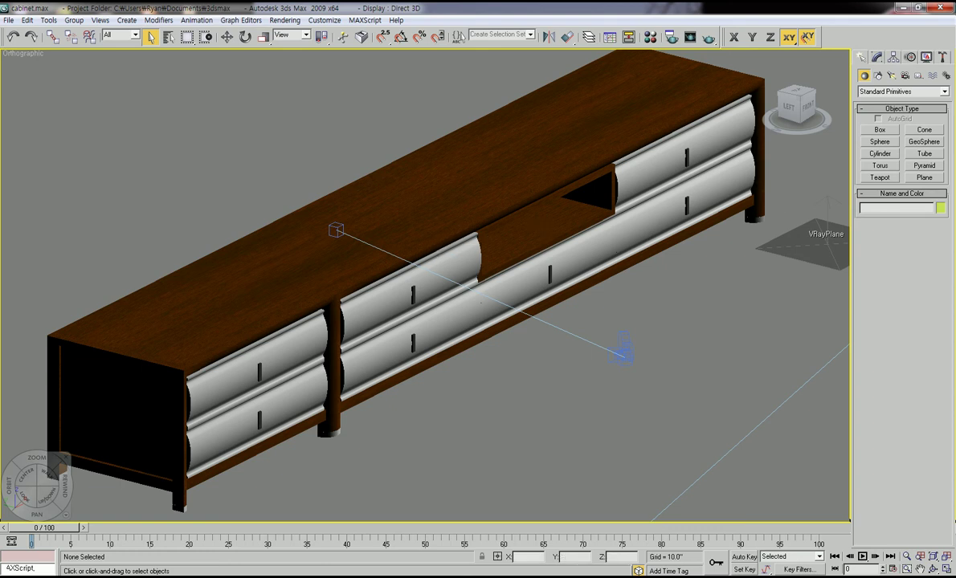
Orbit around the finished cabinet, then enlarge the Front view to fill the workspace
{"action": "middle_click_drag", "start_coordinate": [482, 289], "coordinate": [426, 301], "text": "alt"}
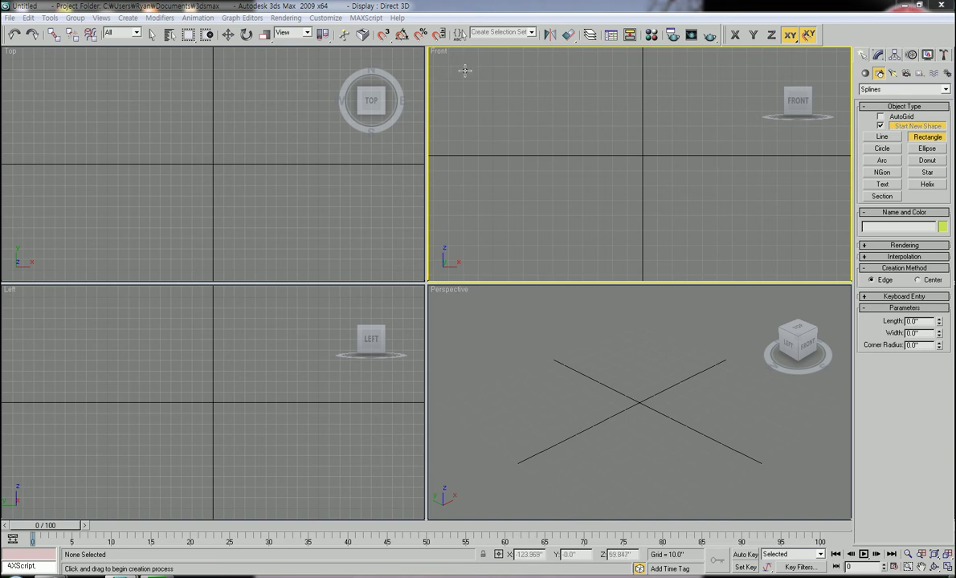
{"action": "left_click", "coordinate": [947, 566]}
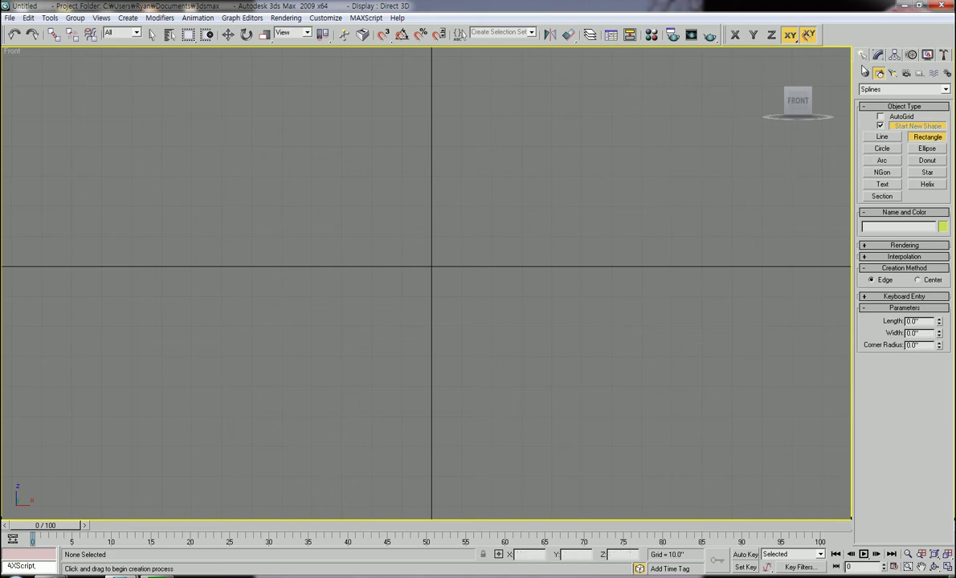
Draw a rectangle spline near the centre of the Front view
{"action": "key", "text": "w"}
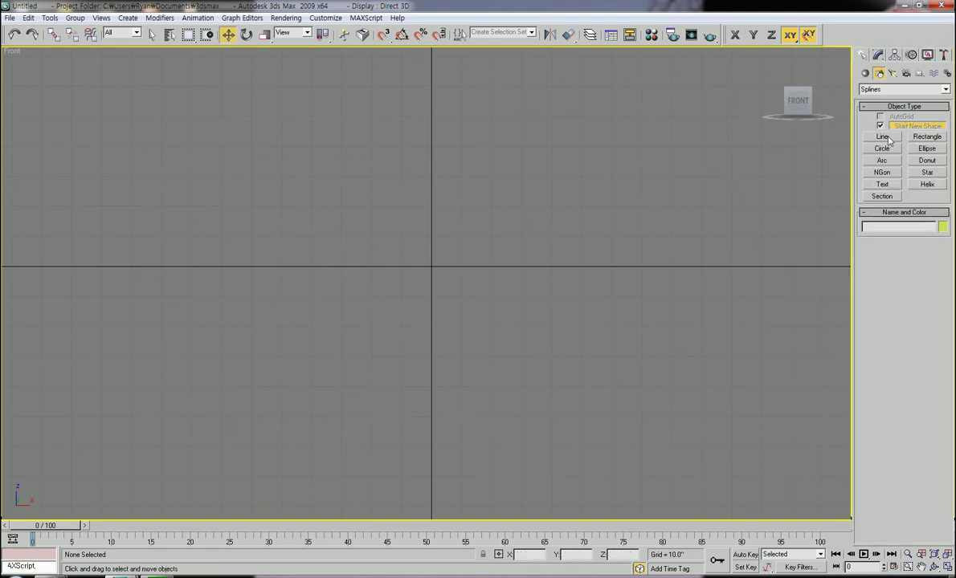
{"action": "left_click", "coordinate": [933, 139]}
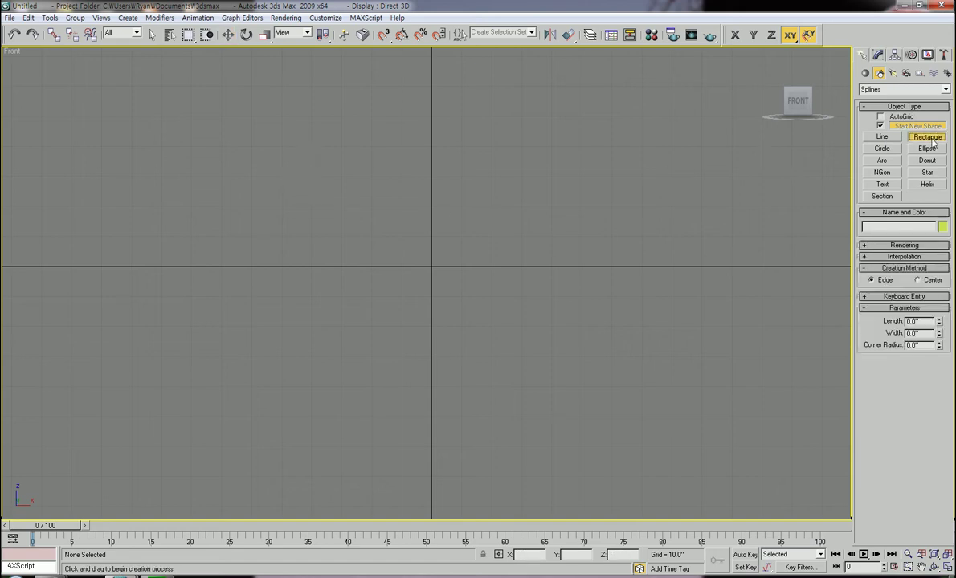
{"action": "left_click_drag", "start_coordinate": [299, 172], "coordinate": [528, 361]}
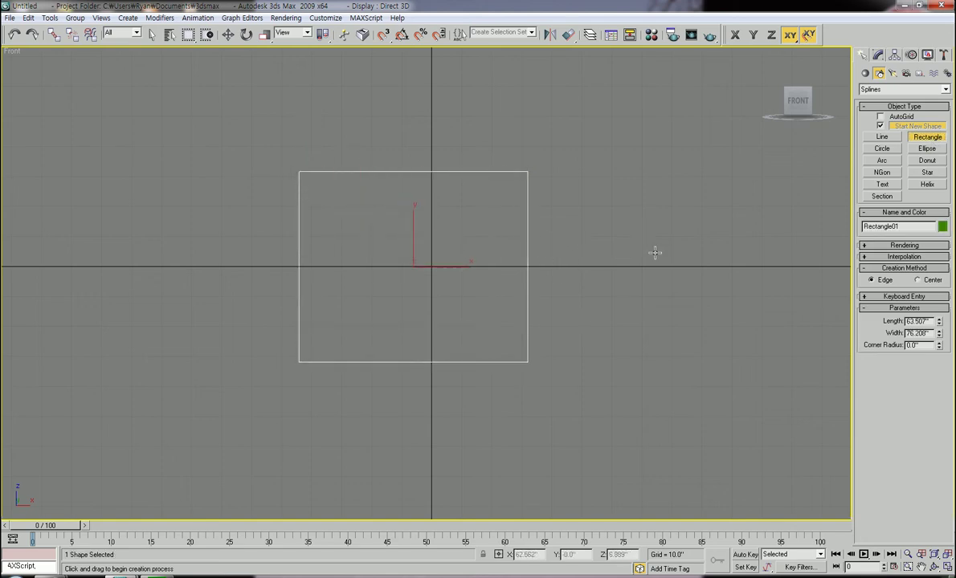
Set the rectangle's Length to 20 and Width to 30, then frame it in view
{"action": "double_click", "coordinate": [929, 321]}
{"action": "type", "text": "20"}
{"action": "key", "text": "Return"}
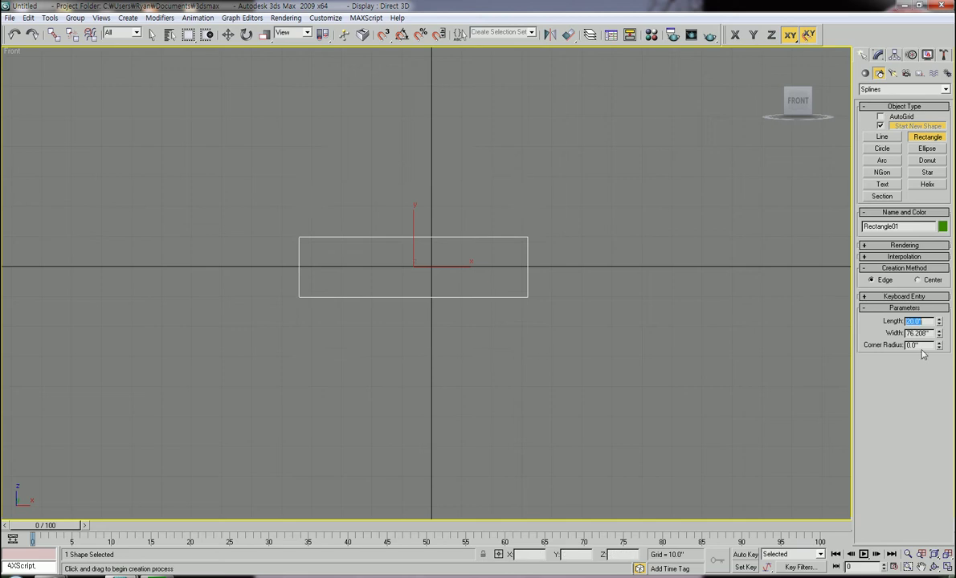
{"action": "double_click", "coordinate": [930, 332]}
{"action": "type", "text": "30"}
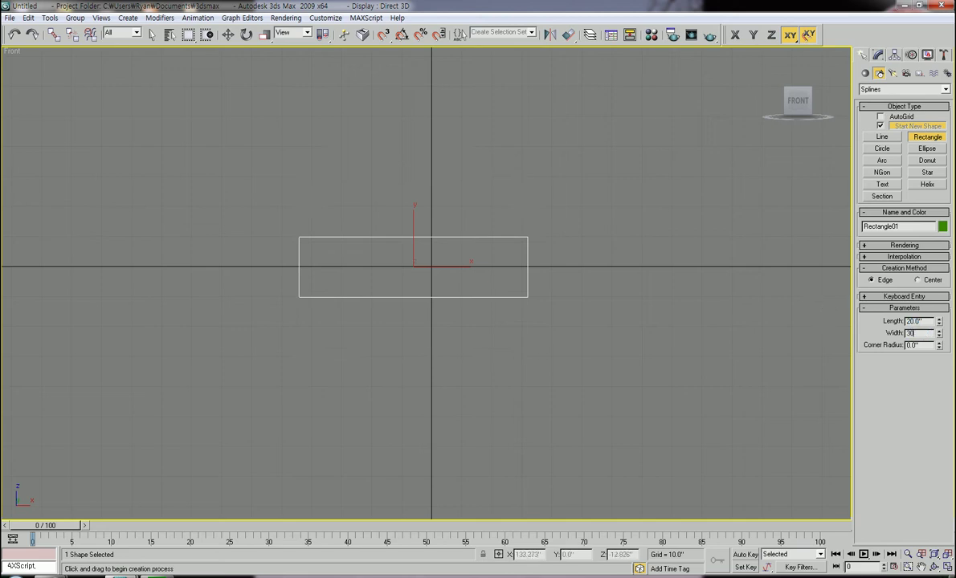
{"action": "key", "text": "Return"}
{"action": "scroll", "coordinate": [474, 354], "scroll_direction": "up", "scroll_amount": 3}
{"action": "mouse_move", "coordinate": [502, 361]}
{"action": "middle_mouse_down"}
{"action": "mouse_move", "coordinate": [500, 323]}
{"action": "mouse_move", "coordinate": [500, 352]}
{"action": "mouse_move", "coordinate": [469, 357]}
{"action": "mouse_move", "coordinate": [486, 348]}
{"action": "middle_mouse_up"}
{"action": "middle_click_drag", "start_coordinate": [549, 347], "coordinate": [520, 321]}
{"action": "key", "text": "w"}
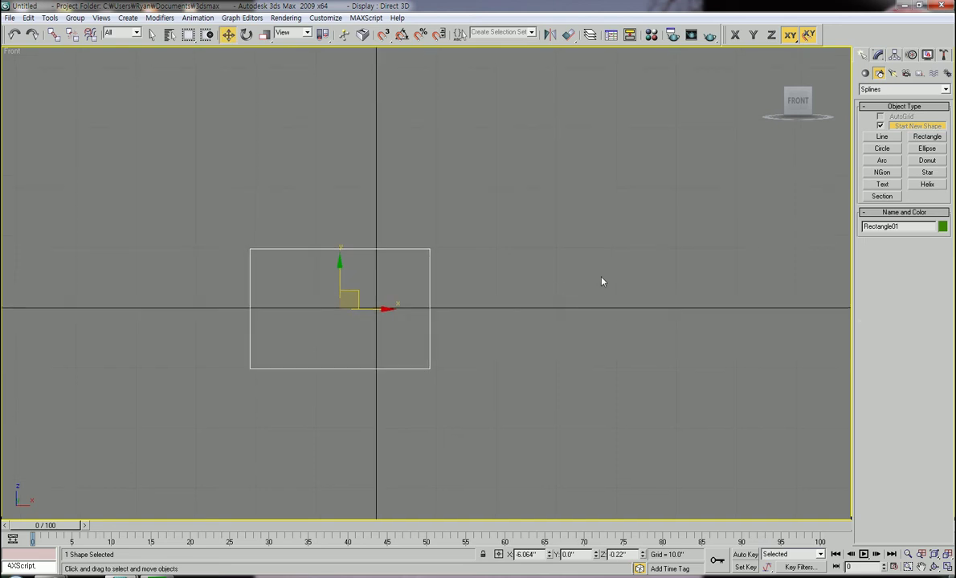
Convert Rectangle01 to an editable spline
{"action": "right_click", "coordinate": [415, 250]}
{"action": "mouse_move", "coordinate": [481, 353]}
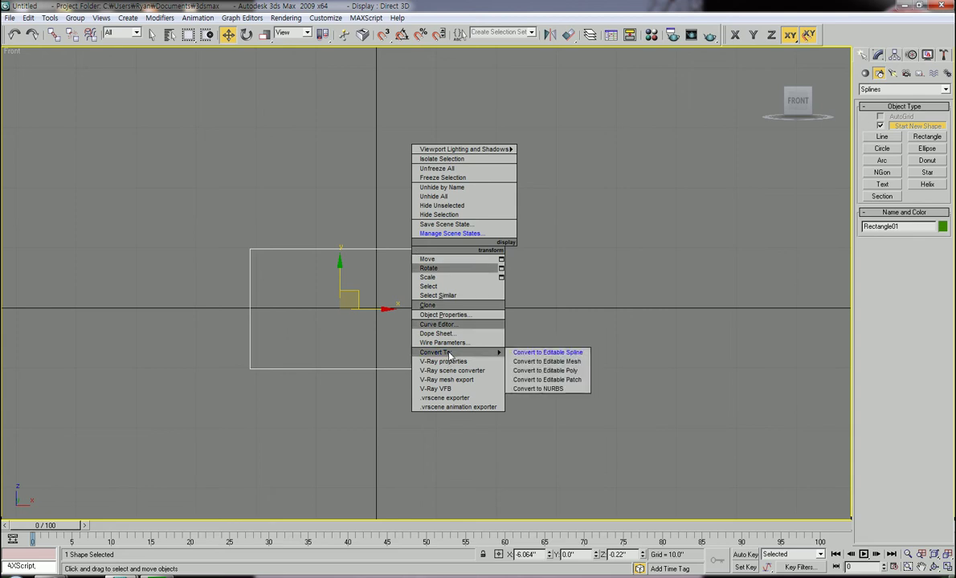
{"action": "left_click", "coordinate": [556, 355]}
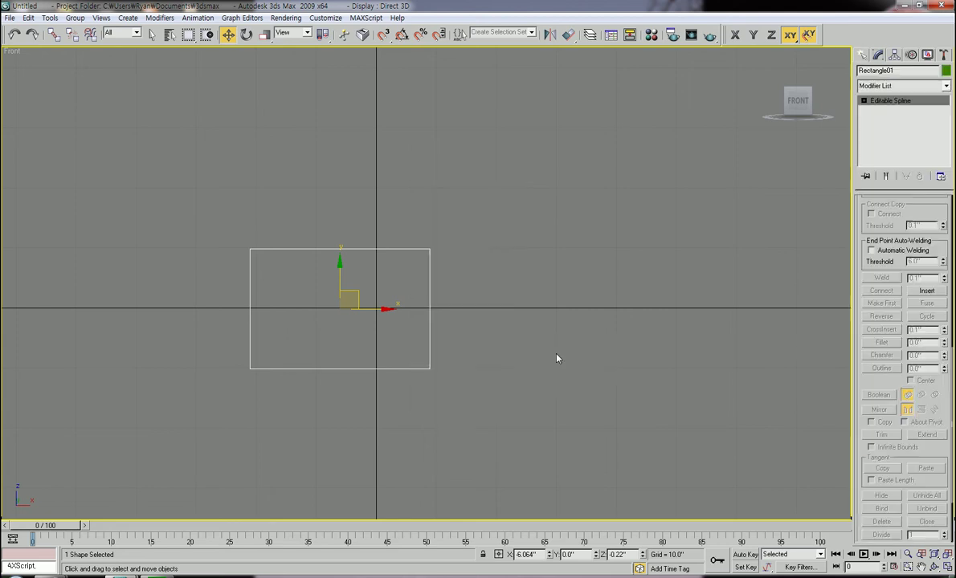
{"action": "middle_click_drag", "start_coordinate": [471, 344], "coordinate": [536, 329]}
At Segment level, select and delete the rectangle's bottom edge
{"action": "left_click", "coordinate": [864, 100]}
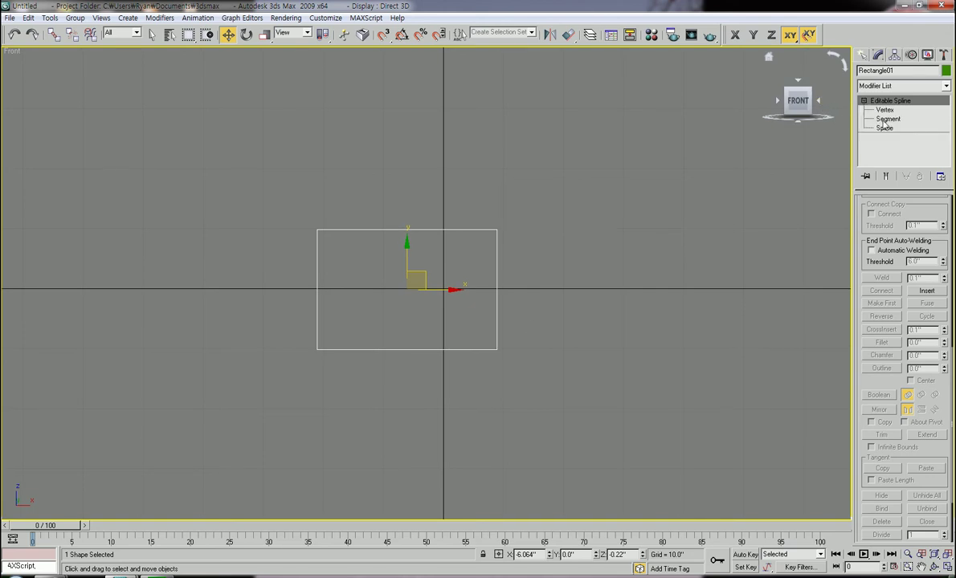
{"action": "left_click", "coordinate": [886, 119]}
{"action": "middle_click_drag", "start_coordinate": [488, 360], "coordinate": [514, 320]}
{"action": "scroll", "coordinate": [518, 313], "scroll_direction": "up", "scroll_amount": 3}
{"action": "left_click_drag", "start_coordinate": [518, 275], "coordinate": [415, 369]}
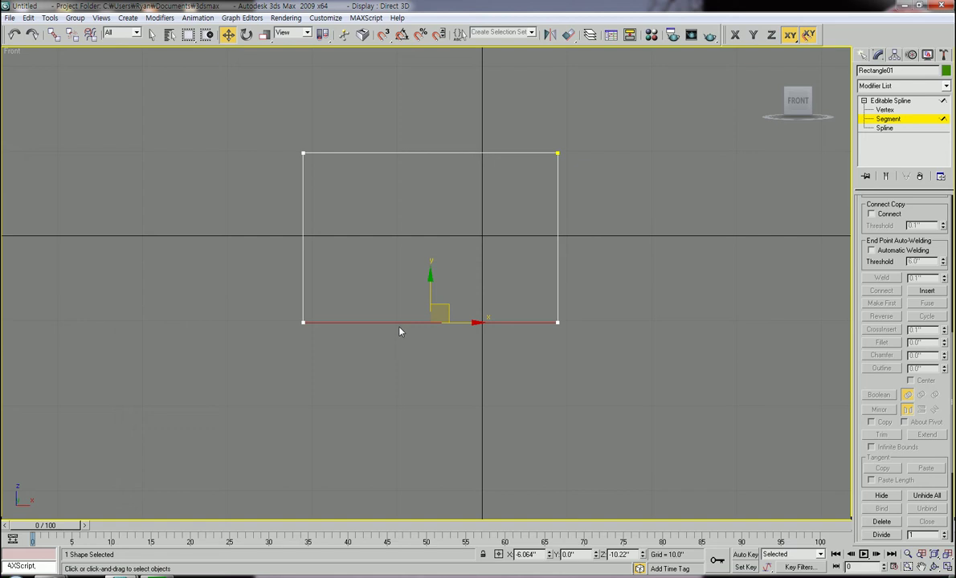
{"action": "key", "text": "Delete"}
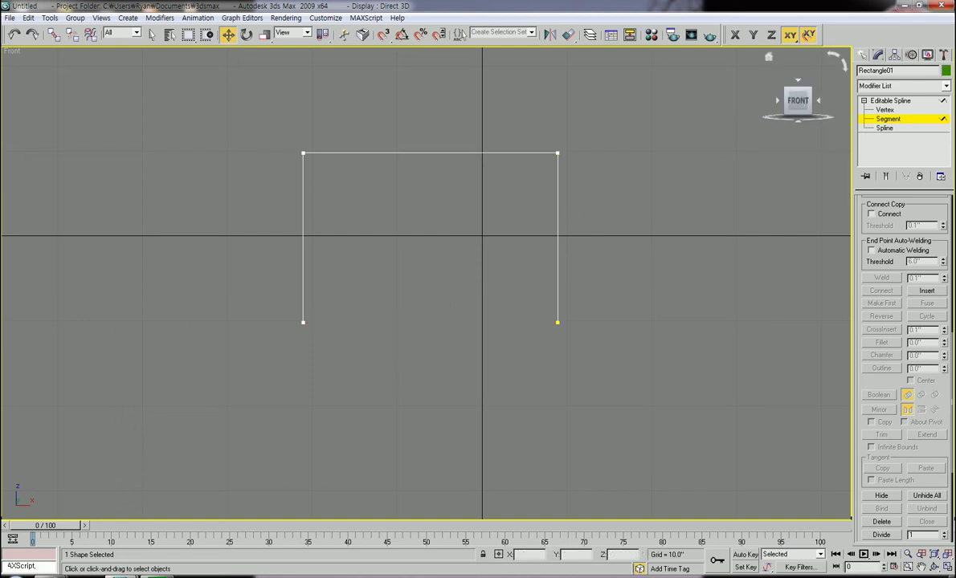
{"action": "middle_click_drag", "start_coordinate": [605, 248], "coordinate": [555, 291]}
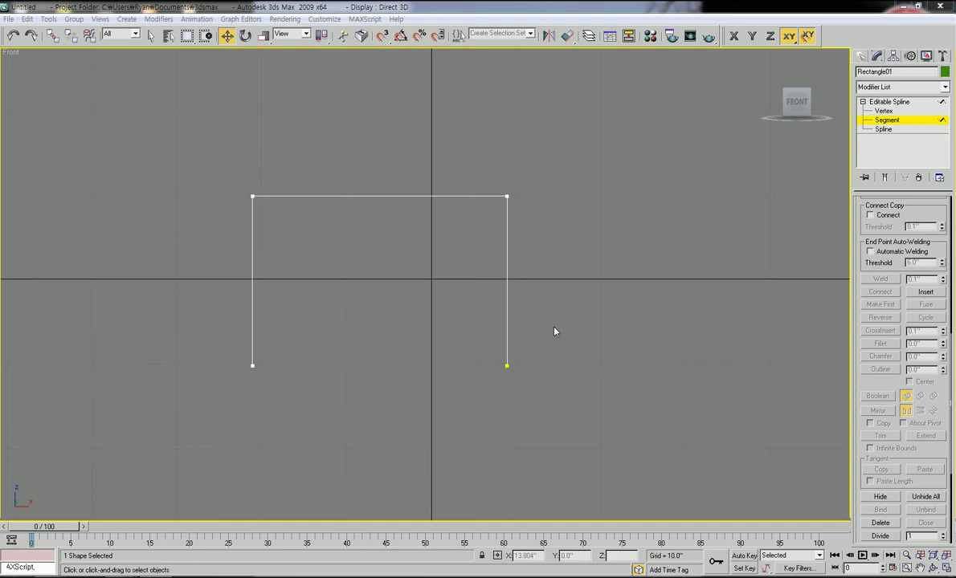
{"action": "middle_click_drag", "start_coordinate": [570, 313], "coordinate": [555, 307]}
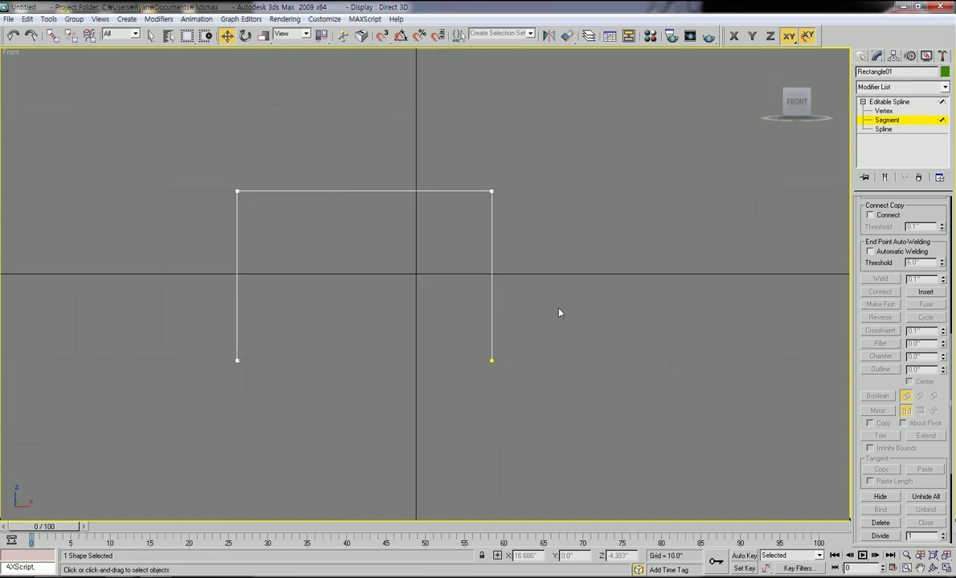
Return to object level and deselect the open three-sided spline
{"action": "left_click", "coordinate": [889, 102]}
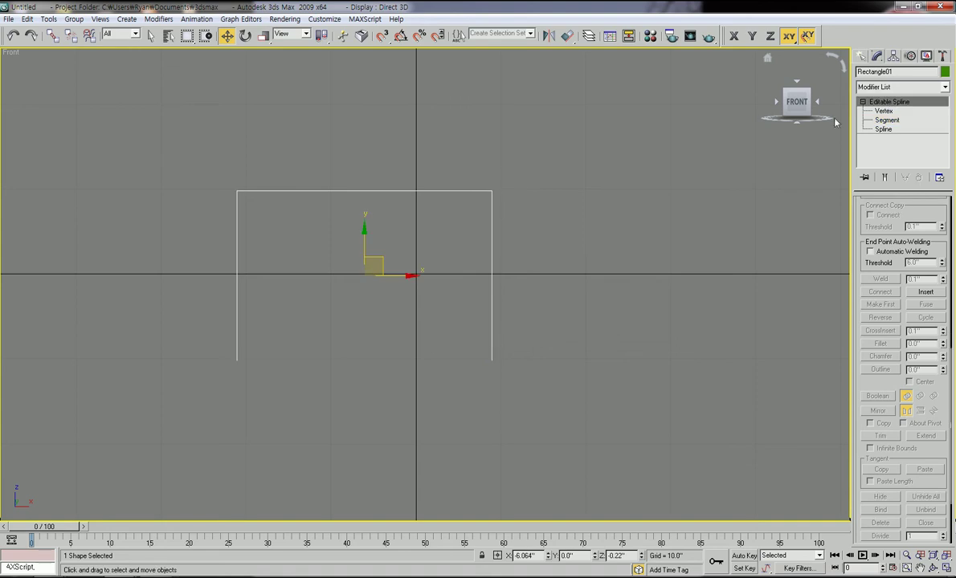
{"action": "left_click", "coordinate": [496, 177]}
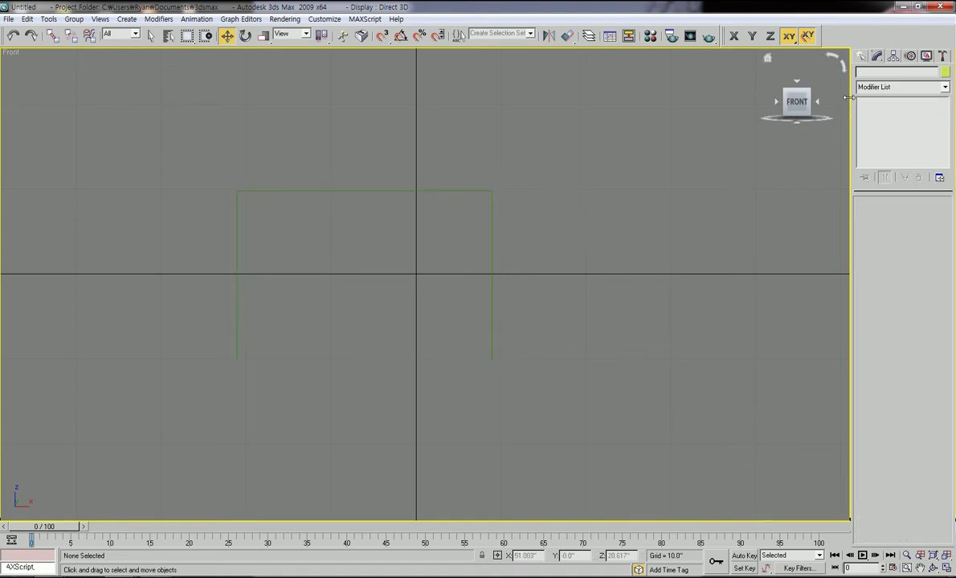
{"action": "left_click", "coordinate": [861, 55]}
{"action": "left_click", "coordinate": [877, 74]}
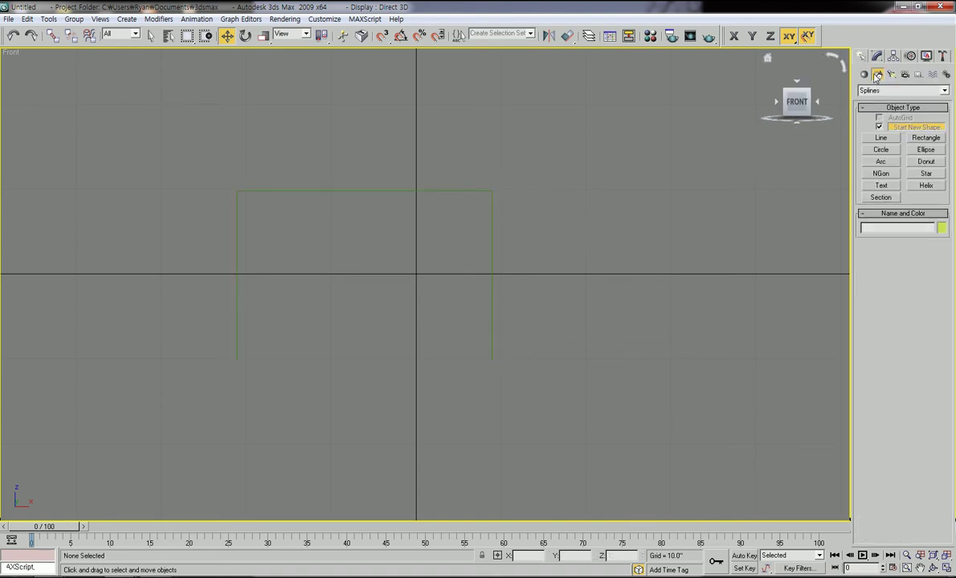
Draw a small rectangle right of the profile, sized 1.5 by 1.5
{"action": "left_click", "coordinate": [926, 138]}
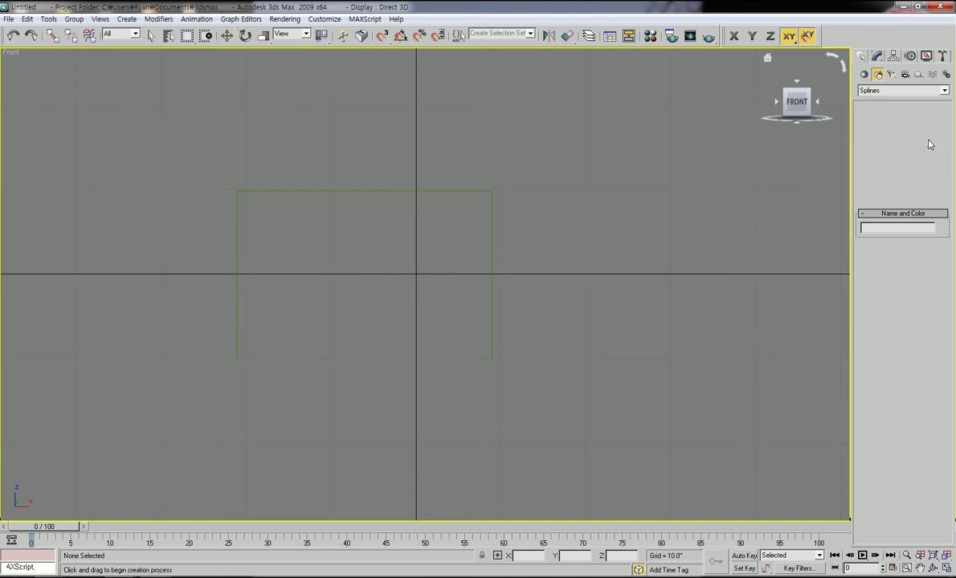
{"action": "left_click_drag", "start_coordinate": [575, 305], "coordinate": [606, 343]}
{"action": "double_click", "coordinate": [923, 322]}
{"action": "type", "text": "1"}
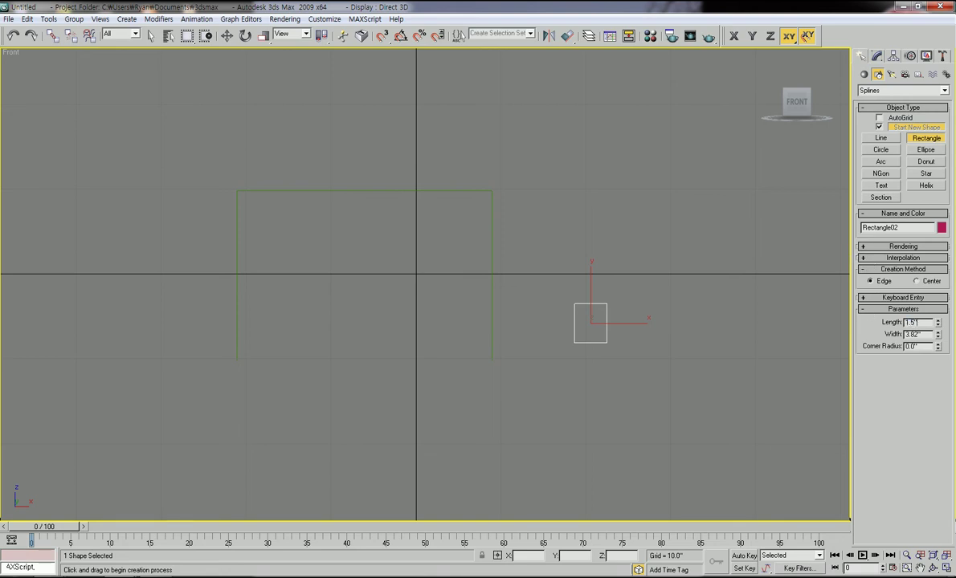
{"action": "type", "text": ".5"}
{"action": "key", "text": "Tab"}
{"action": "type", "text": "1"}
{"action": "key", "text": "Return"}
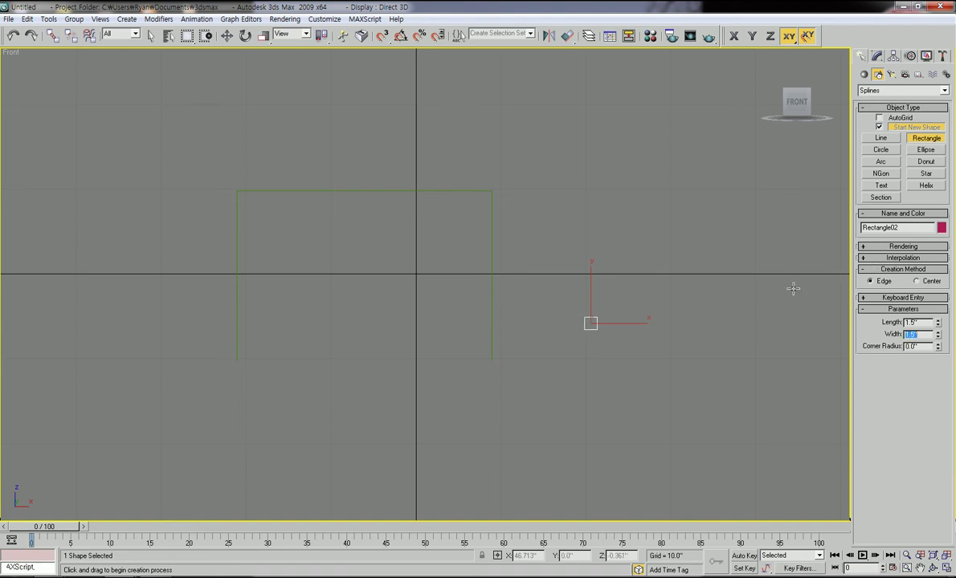
Move the small square slightly left with Select and Move
{"action": "scroll", "coordinate": [614, 349], "scroll_direction": "up", "scroll_amount": 3}
{"action": "scroll", "coordinate": [620, 359], "scroll_direction": "up", "scroll_amount": 2}
{"action": "middle_click_drag", "start_coordinate": [664, 390], "coordinate": [593, 370]}
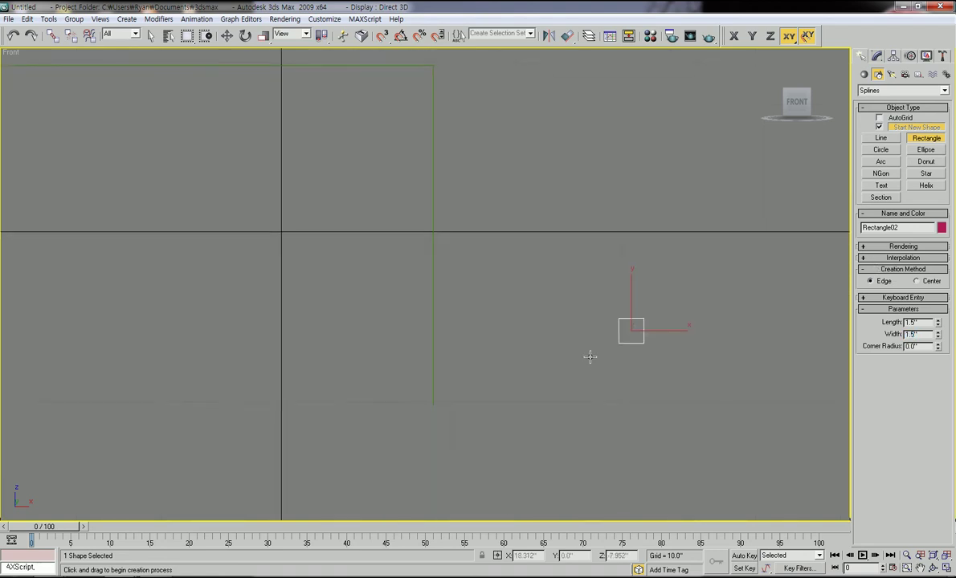
{"action": "left_click", "coordinate": [228, 37]}
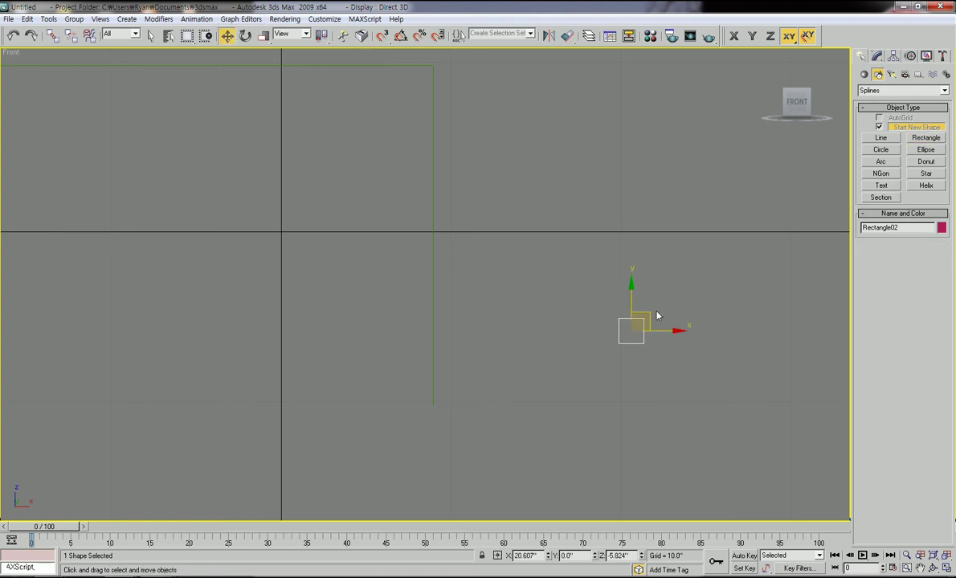
{"action": "left_click_drag", "start_coordinate": [648, 312], "coordinate": [612, 310]}
{"action": "scroll", "coordinate": [606, 319], "scroll_direction": "up", "scroll_amount": 3}
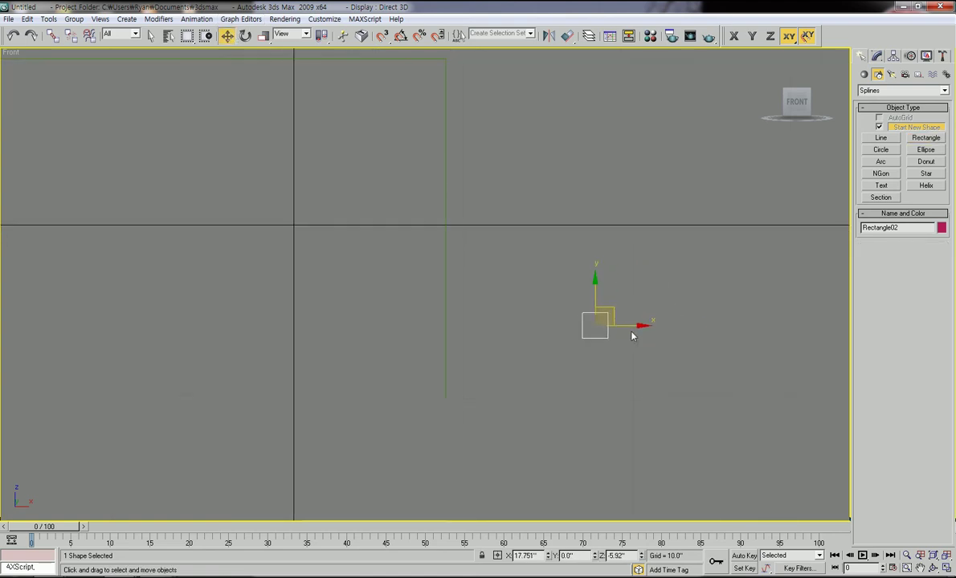
{"action": "middle_click_drag", "start_coordinate": [544, 335], "coordinate": [493, 265]}
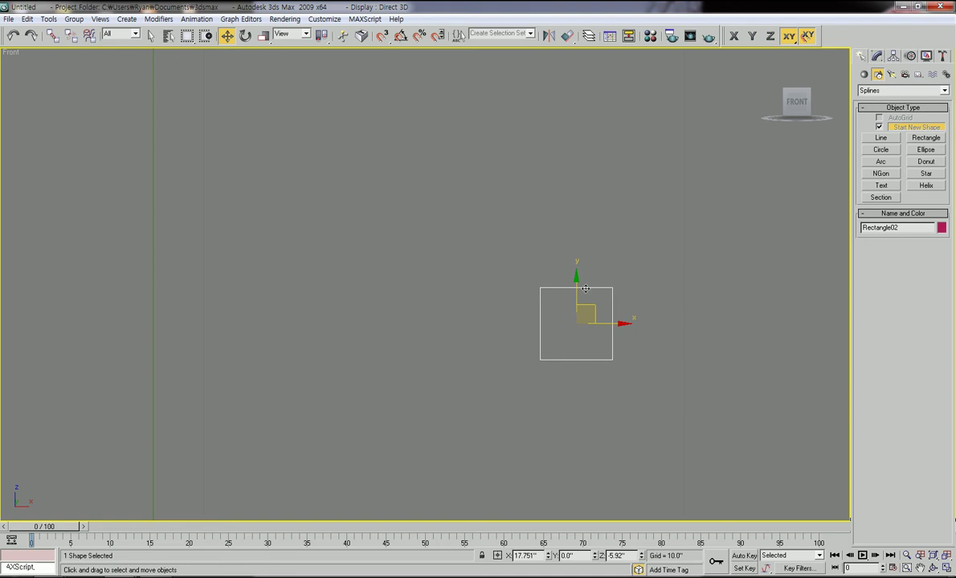
Convert the small square Rectangle02 to an editable spline
{"action": "right_click", "coordinate": [585, 288]}
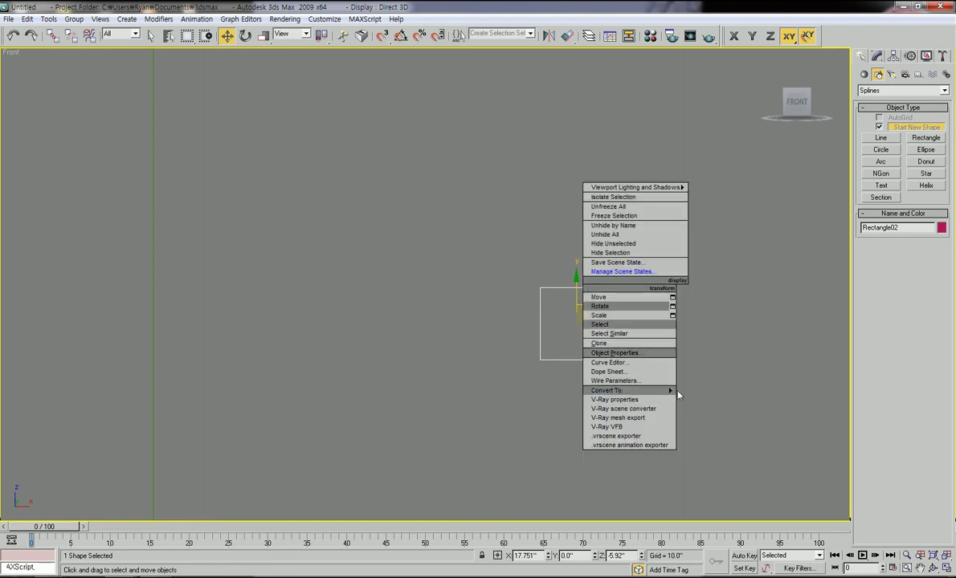
{"action": "mouse_move", "coordinate": [634, 392]}
{"action": "left_click", "coordinate": [717, 391]}
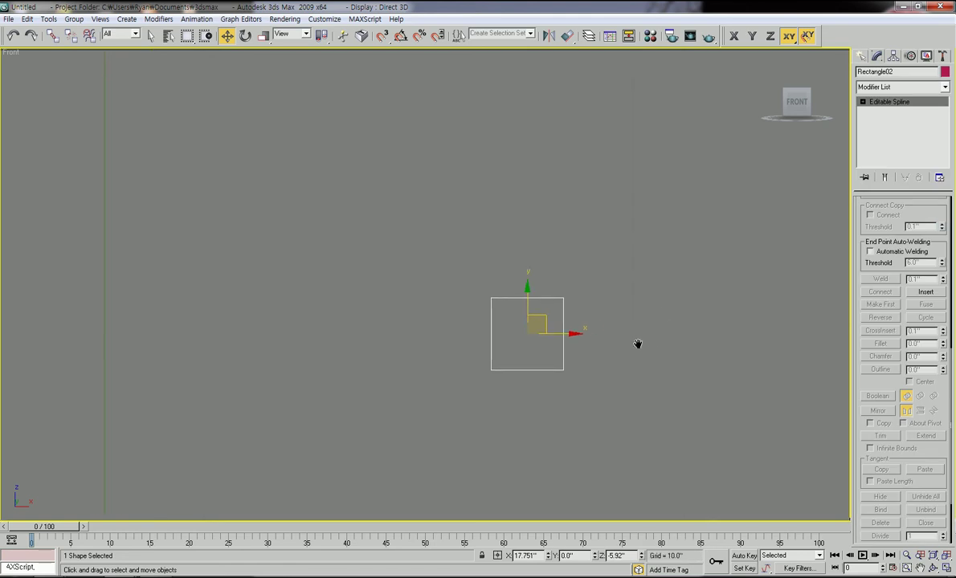
At Vertex level, select the square's top-right corner vertex
{"action": "left_click", "coordinate": [863, 102]}
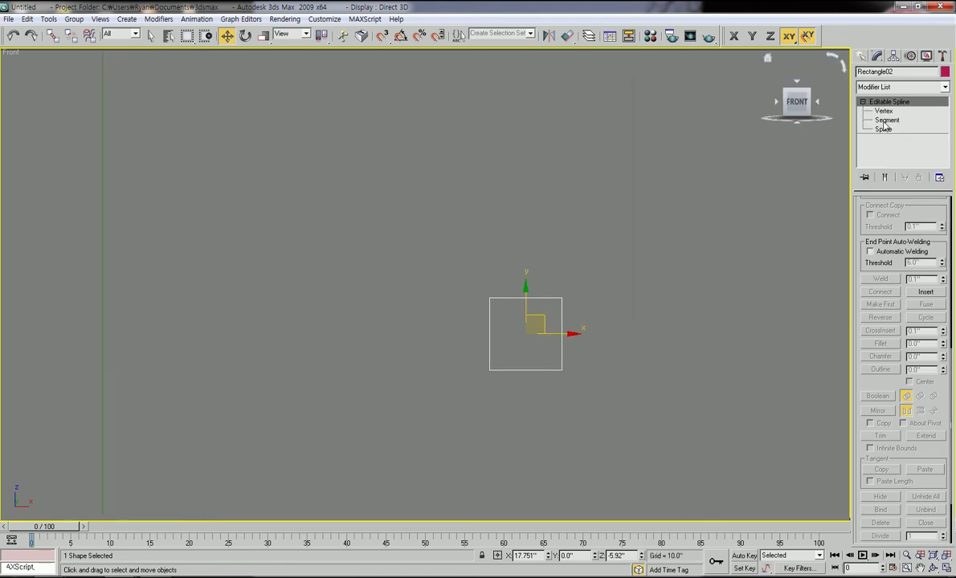
{"action": "left_click", "coordinate": [886, 119]}
{"action": "left_click", "coordinate": [884, 112]}
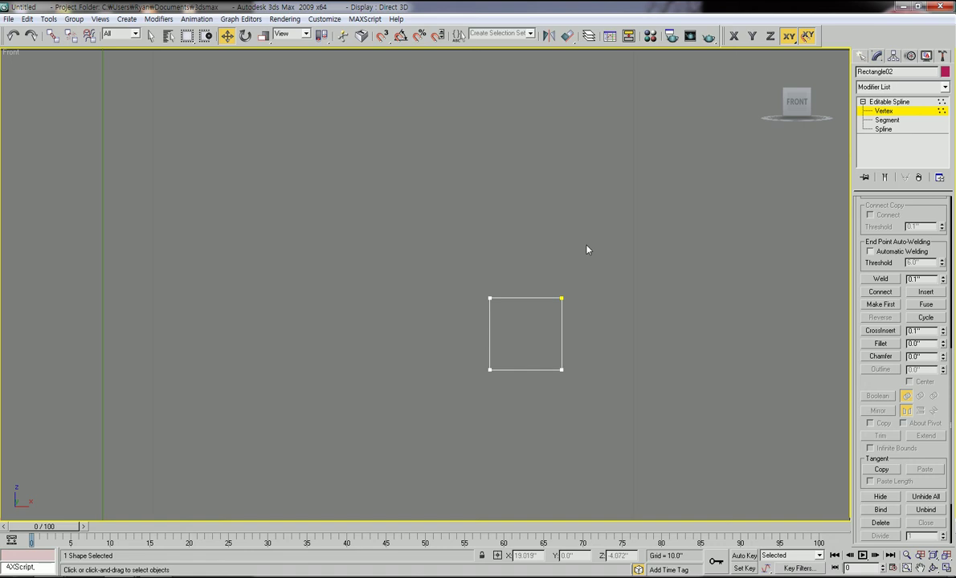
{"action": "left_click_drag", "start_coordinate": [546, 314], "coordinate": [546, 316]}
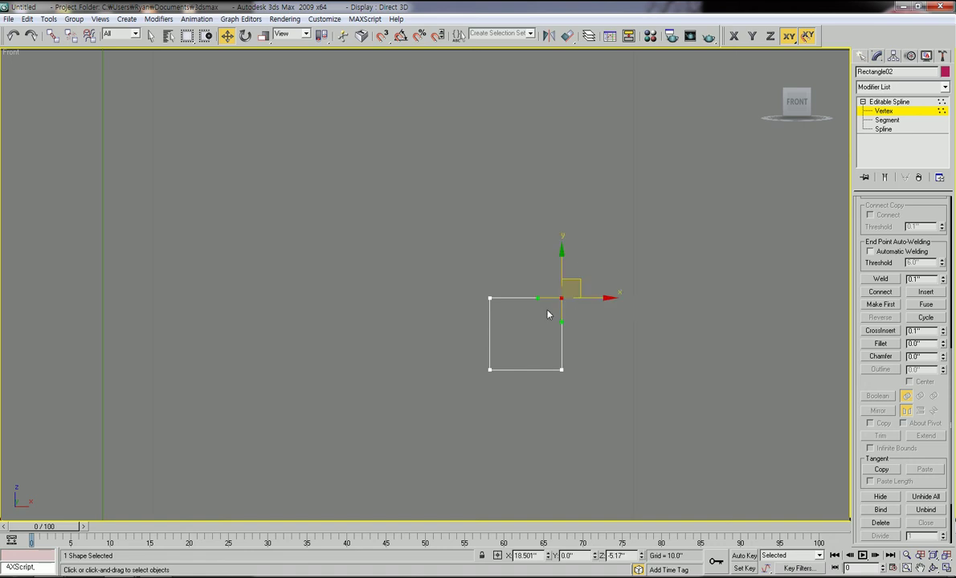
{"action": "mouse_move", "coordinate": [602, 398]}
{"action": "middle_mouse_down"}
{"action": "mouse_move", "coordinate": [586, 413]}
{"action": "mouse_move", "coordinate": [612, 381]}
{"action": "mouse_move", "coordinate": [618, 390]}
{"action": "middle_mouse_up"}
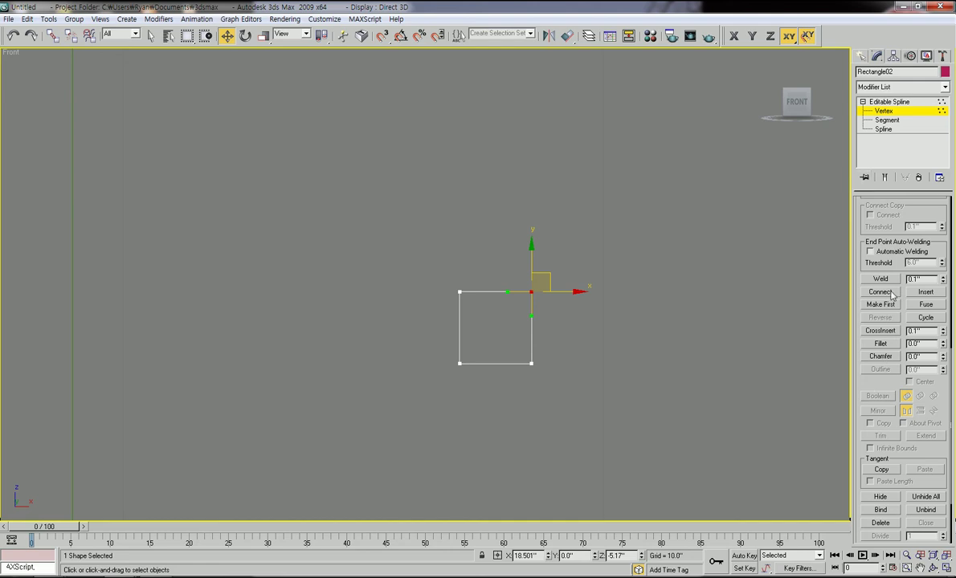
{"action": "left_click_drag", "start_coordinate": [898, 260], "coordinate": [907, 194]}
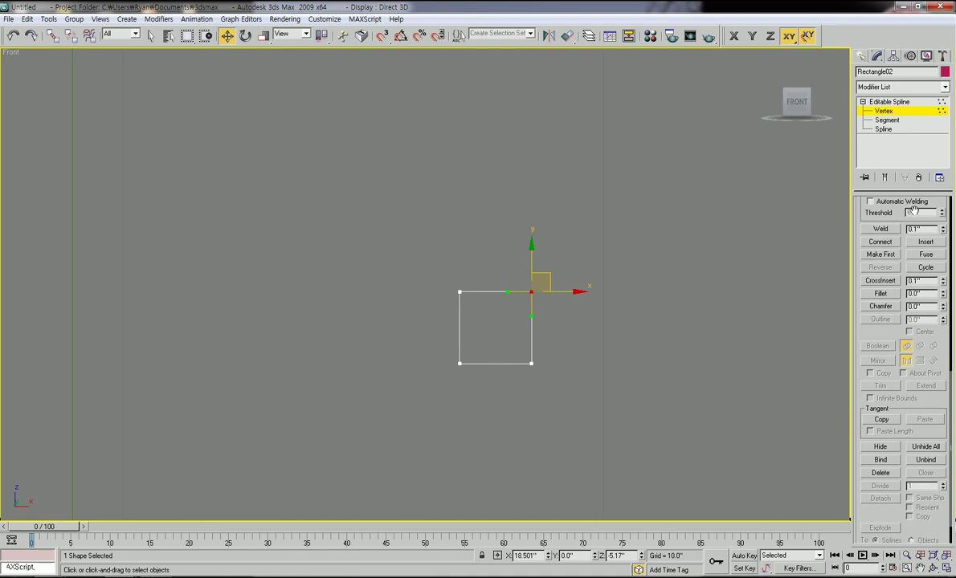
Fillet the top-right corner into a 1.485" quarter-round arc and exit Vertex level
{"action": "left_click", "coordinate": [882, 294]}
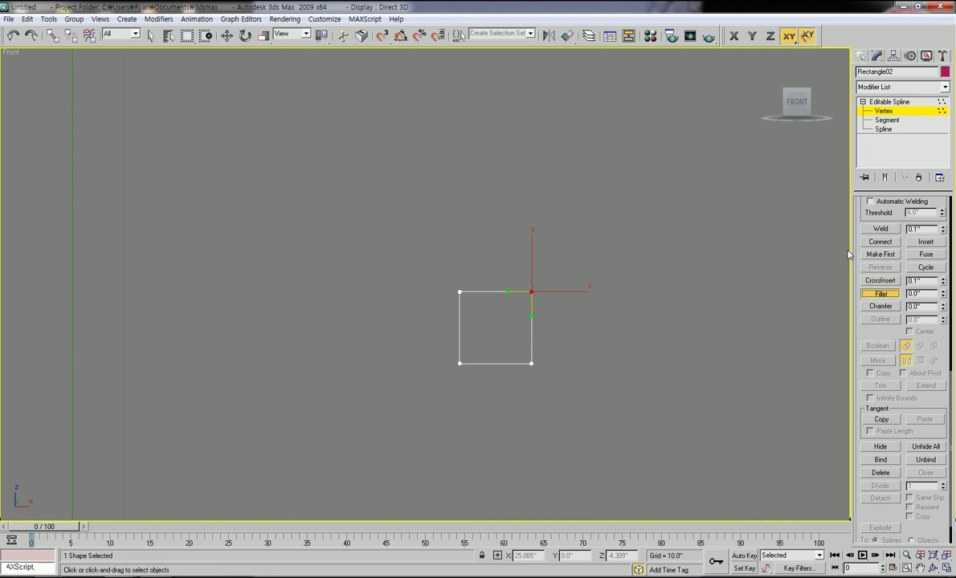
{"action": "left_click_drag", "start_coordinate": [944, 295], "coordinate": [942, 285]}
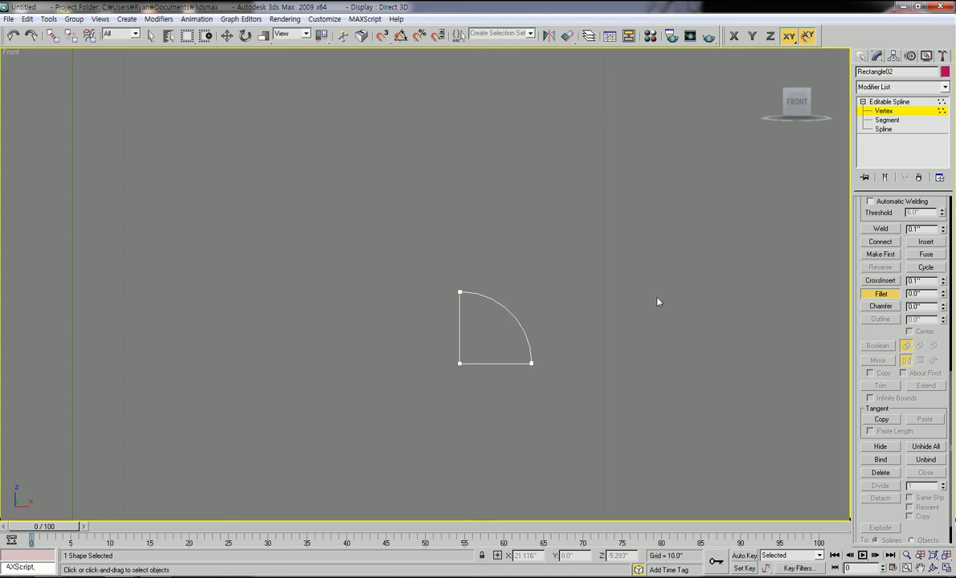
{"action": "scroll", "coordinate": [645, 312], "scroll_direction": "down", "scroll_amount": 3}
{"action": "middle_click_drag", "start_coordinate": [645, 314], "coordinate": [734, 328]}
{"action": "scroll", "coordinate": [734, 329], "scroll_direction": "up", "scroll_amount": 2}
{"action": "scroll", "coordinate": [602, 332], "scroll_direction": "down", "scroll_amount": 3}
{"action": "scroll", "coordinate": [678, 360], "scroll_direction": "down", "scroll_amount": 2}
{"action": "middle_click_drag", "start_coordinate": [602, 332], "coordinate": [786, 390]}
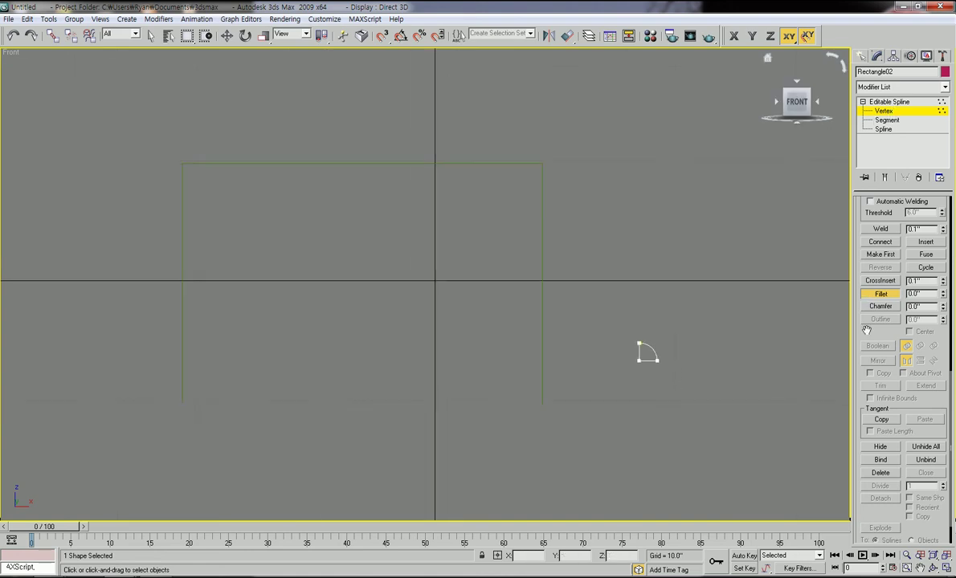
{"action": "left_click", "coordinate": [889, 102]}
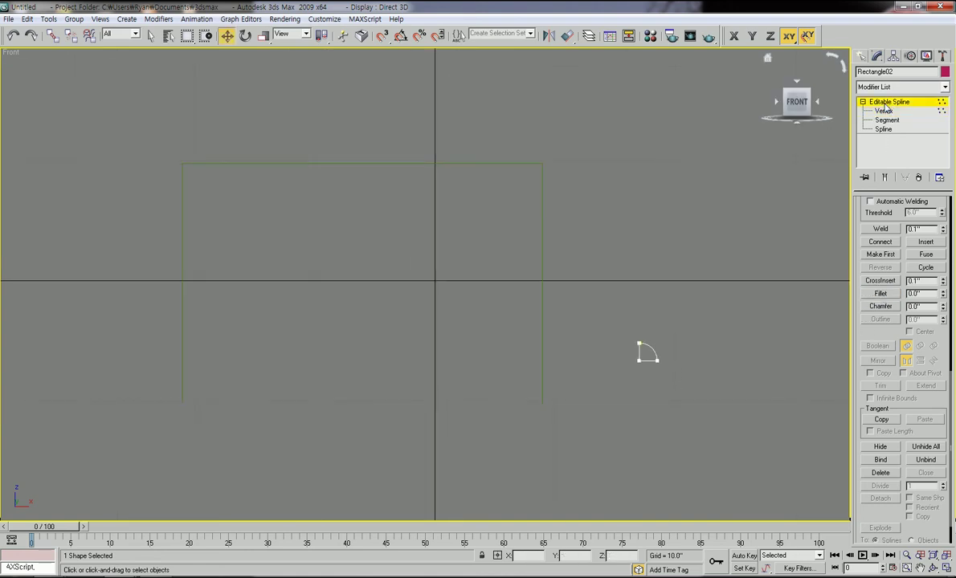
Deselect the rounded profile and select the large rectangle Rectangle01
{"action": "left_click", "coordinate": [613, 187]}
{"action": "middle_click_drag", "start_coordinate": [605, 348], "coordinate": [661, 363]}
{"action": "scroll", "coordinate": [587, 384], "scroll_direction": "down", "scroll_amount": 2}
{"action": "scroll", "coordinate": [614, 426], "scroll_direction": "up", "scroll_amount": 2}
{"action": "middle_click_drag", "start_coordinate": [614, 426], "coordinate": [599, 370]}
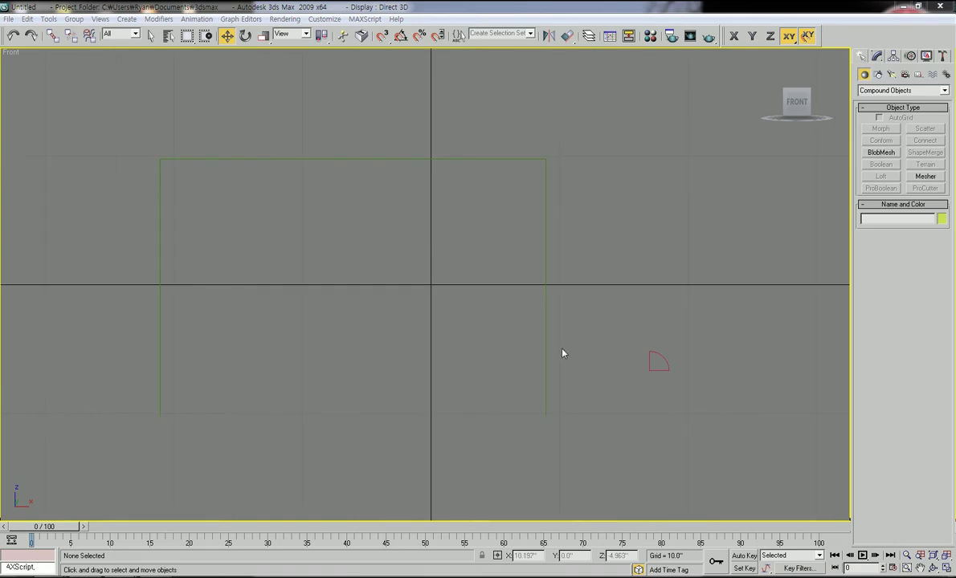
{"action": "middle_click_drag", "start_coordinate": [523, 347], "coordinate": [539, 331]}
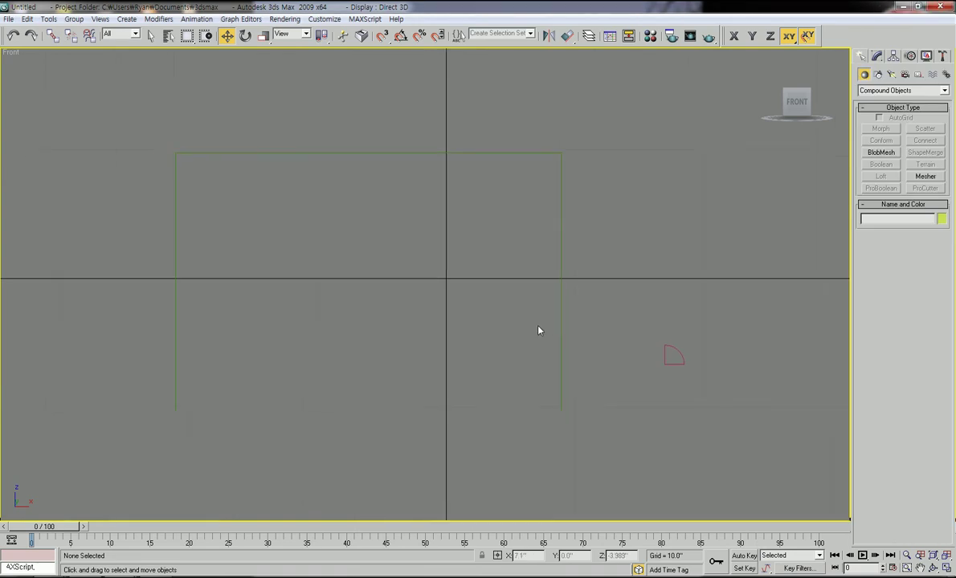
{"action": "left_click_drag", "start_coordinate": [574, 136], "coordinate": [507, 188]}
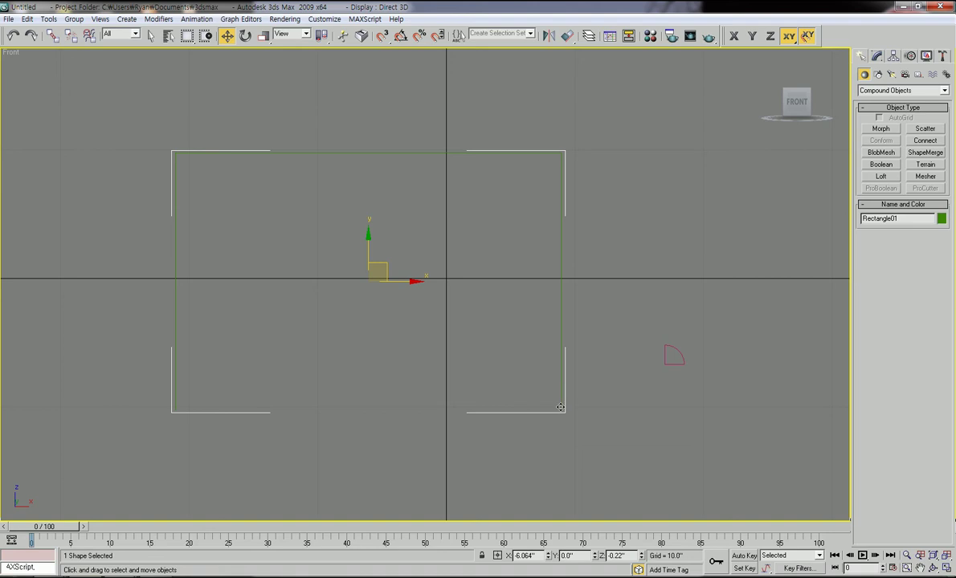
{"action": "middle_click_drag", "start_coordinate": [427, 344], "coordinate": [443, 338]}
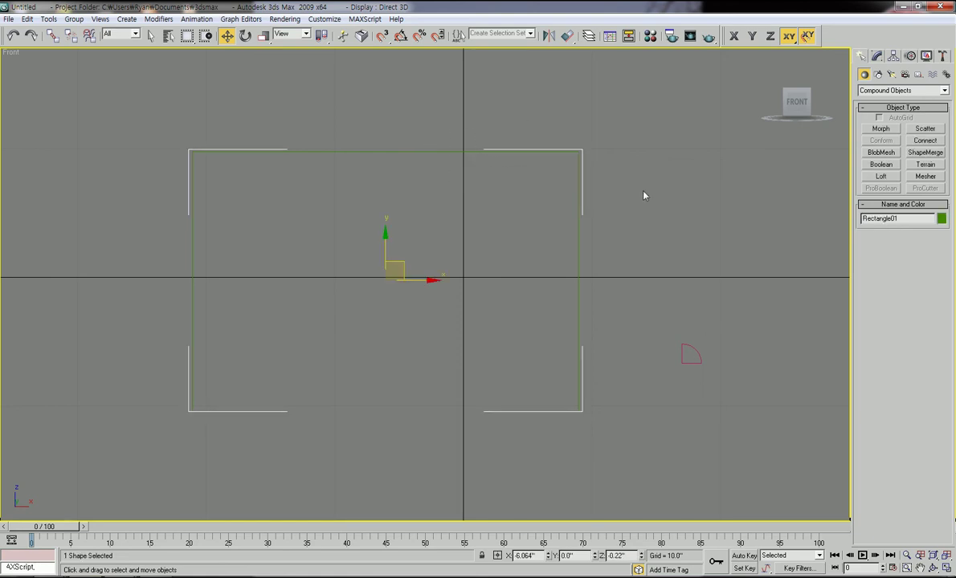
Switch the Geometry creation category to Compound Objects
{"action": "left_click", "coordinate": [878, 74]}
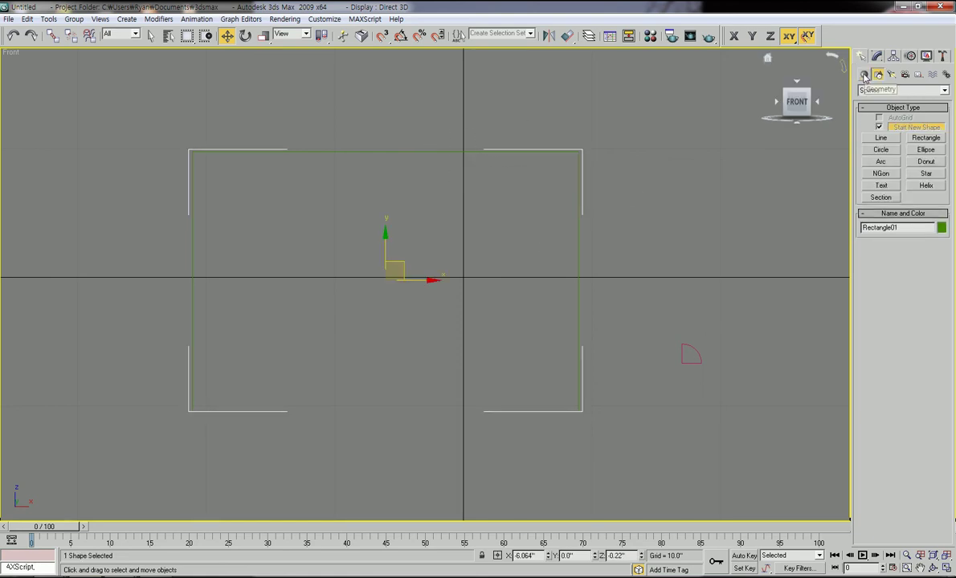
{"action": "left_click", "coordinate": [865, 74]}
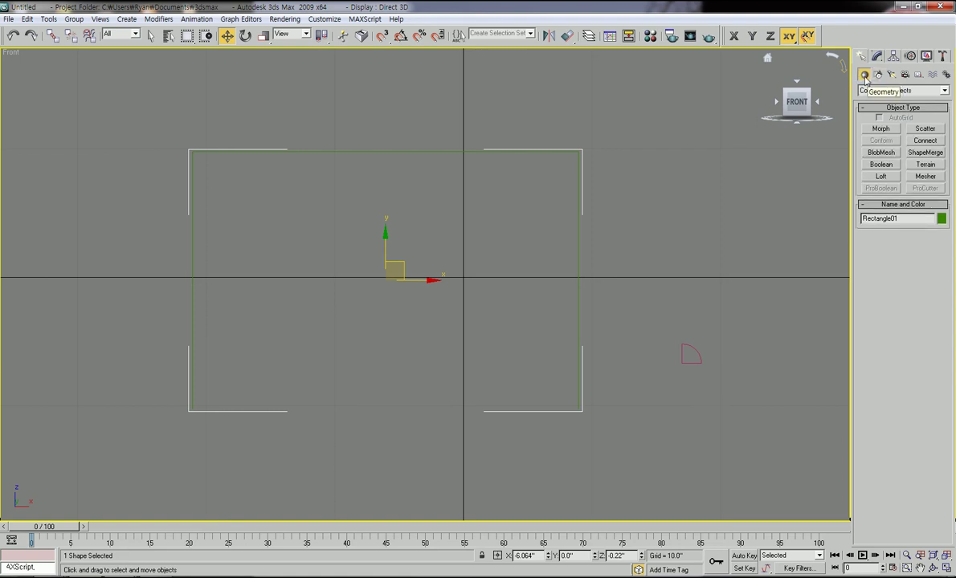
{"action": "left_click", "coordinate": [884, 90]}
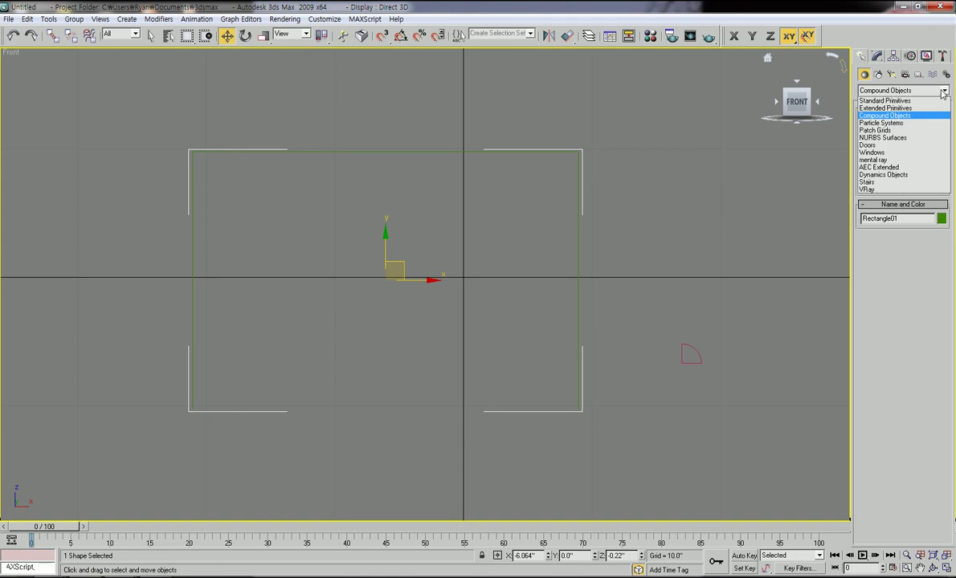
{"action": "left_click", "coordinate": [894, 117]}
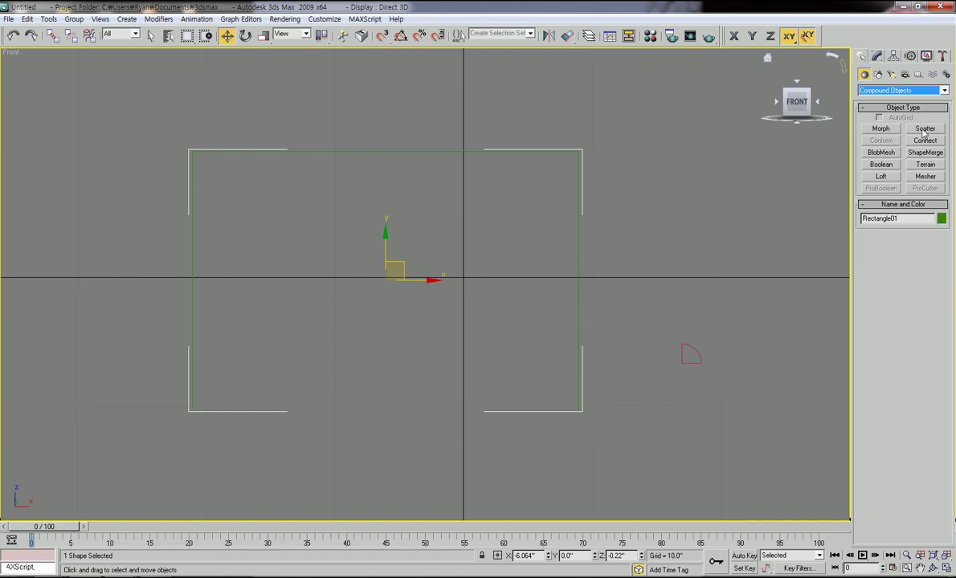
Cancel the first loft attempt and reselect Rectangle01 as the path
{"action": "left_click", "coordinate": [883, 177]}
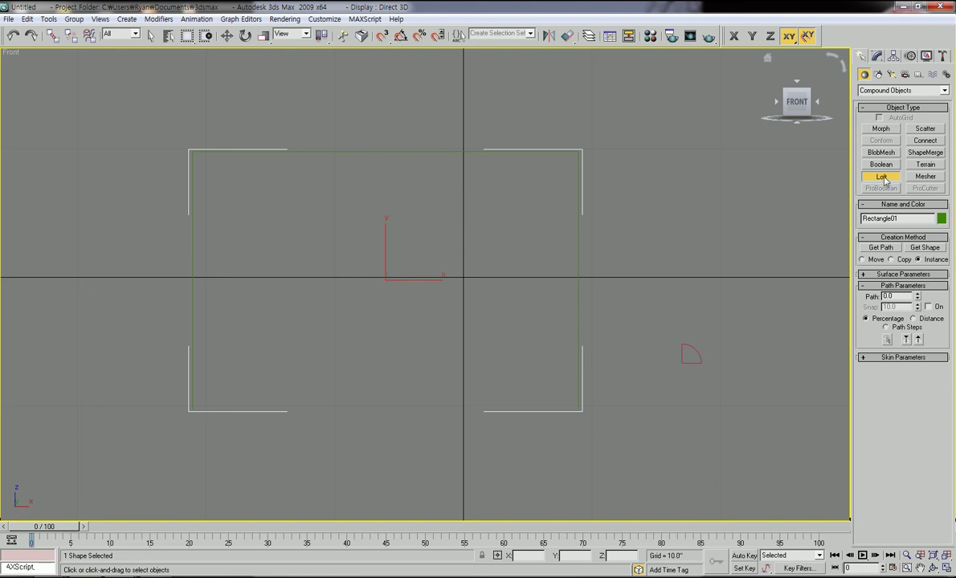
{"action": "right_click", "coordinate": [833, 181]}
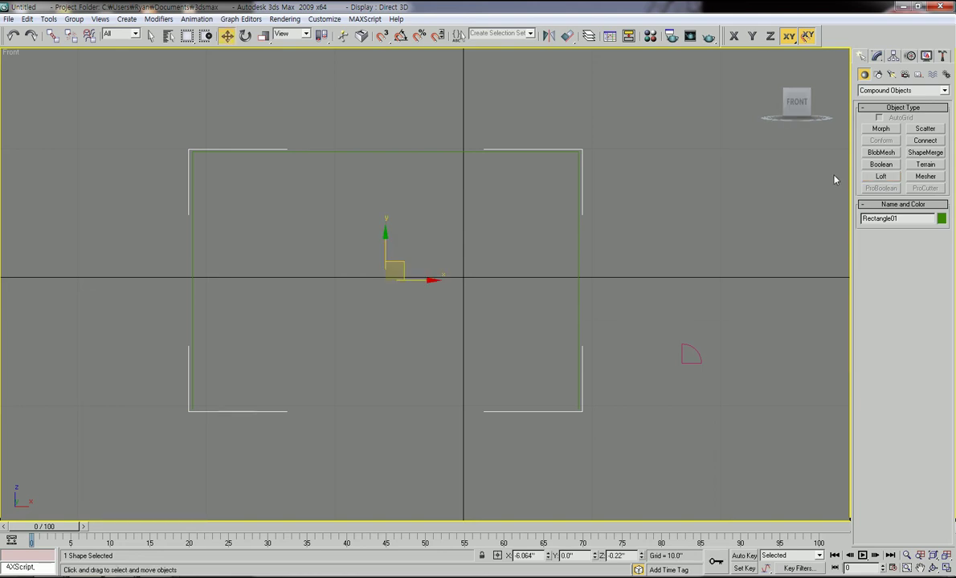
{"action": "left_click", "coordinate": [595, 141]}
{"action": "left_click_drag", "start_coordinate": [599, 134], "coordinate": [487, 198]}
Loft along Rectangle01 using Get Shape with the rounded arc profile
{"action": "left_click", "coordinate": [881, 176]}
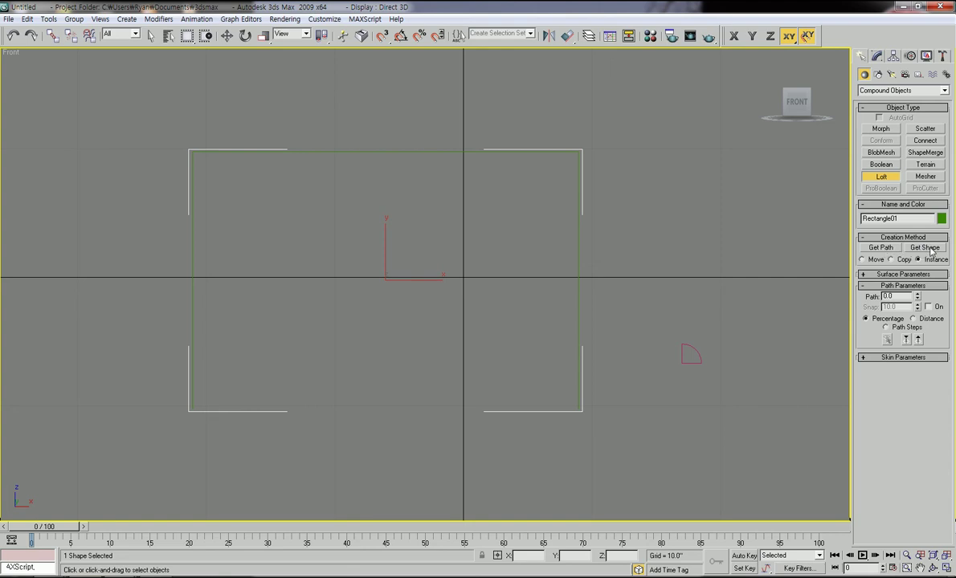
{"action": "scroll", "coordinate": [696, 376], "scroll_direction": "down", "scroll_amount": 1}
{"action": "scroll", "coordinate": [687, 383], "scroll_direction": "up", "scroll_amount": 2}
{"action": "scroll", "coordinate": [699, 387], "scroll_direction": "down", "scroll_amount": 1}
{"action": "middle_click_drag", "start_coordinate": [699, 388], "coordinate": [675, 383]}
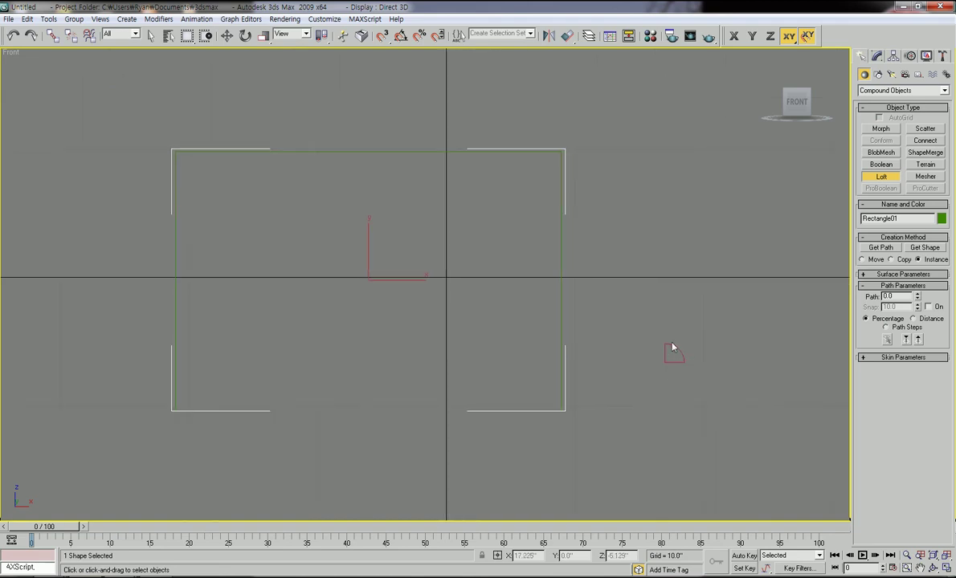
{"action": "left_click", "coordinate": [924, 248]}
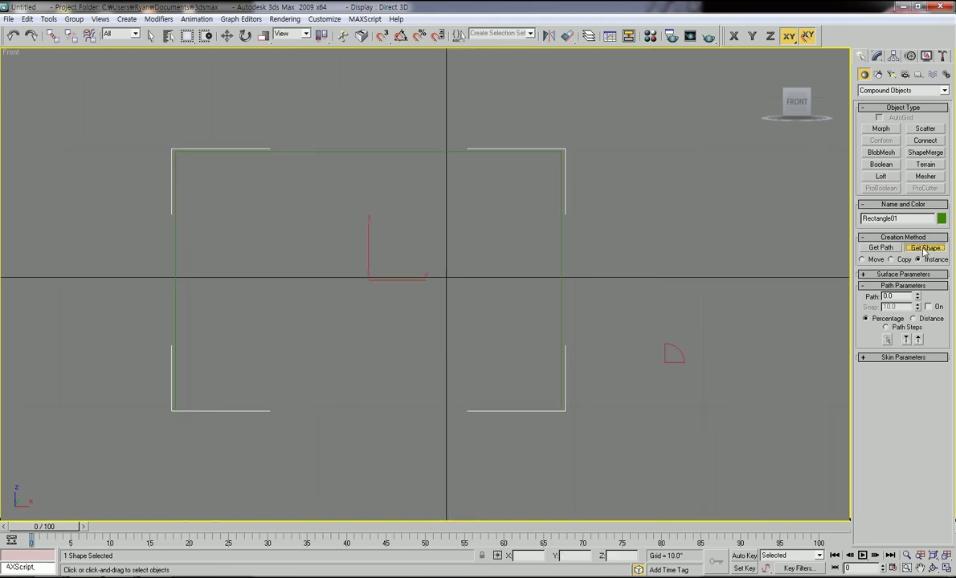
{"action": "left_click", "coordinate": [676, 350]}
{"action": "mouse_move", "coordinate": [630, 361]}
{"action": "middle_mouse_down", "text": "alt"}
{"action": "mouse_move", "coordinate": [559, 412]}
{"action": "mouse_move", "coordinate": [555, 435]}
{"action": "mouse_move", "coordinate": [429, 393]}
{"action": "mouse_move", "coordinate": [435, 381]}
{"action": "mouse_move", "coordinate": [624, 363]}
{"action": "middle_mouse_up", "text": "alt"}
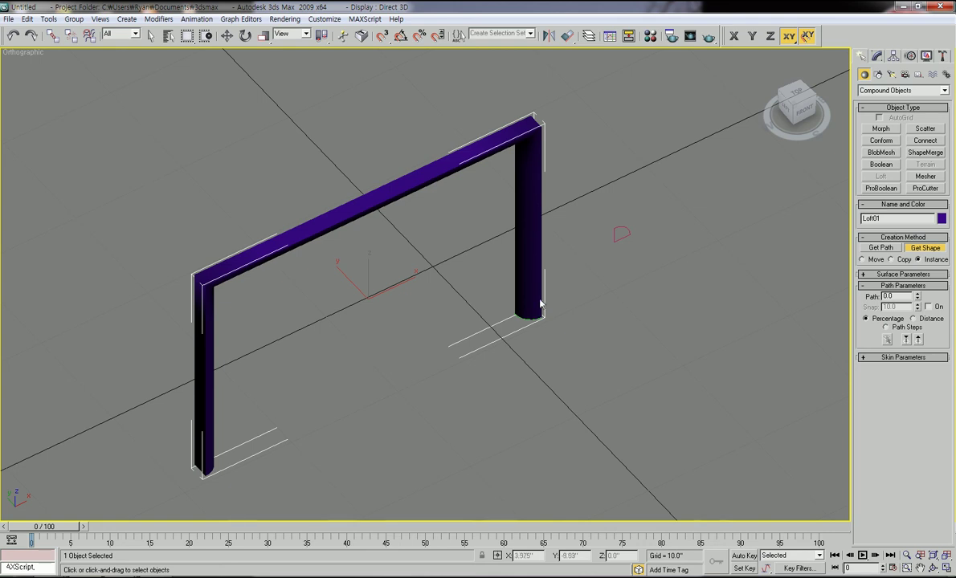
Inspect the loft frame in wireframe from several angles, ending loft creation
{"action": "middle_click_drag", "start_coordinate": [270, 293], "coordinate": [200, 399], "text": "alt"}
{"action": "middle_click_drag", "start_coordinate": [521, 204], "coordinate": [493, 199], "text": "alt"}
{"action": "key", "text": "F3"}
{"action": "mouse_move", "coordinate": [250, 220]}
{"action": "middle_mouse_down", "text": "alt"}
{"action": "mouse_move", "coordinate": [293, 313]}
{"action": "mouse_move", "coordinate": [350, 335]}
{"action": "mouse_move", "coordinate": [271, 331]}
{"action": "middle_mouse_up", "text": "alt"}
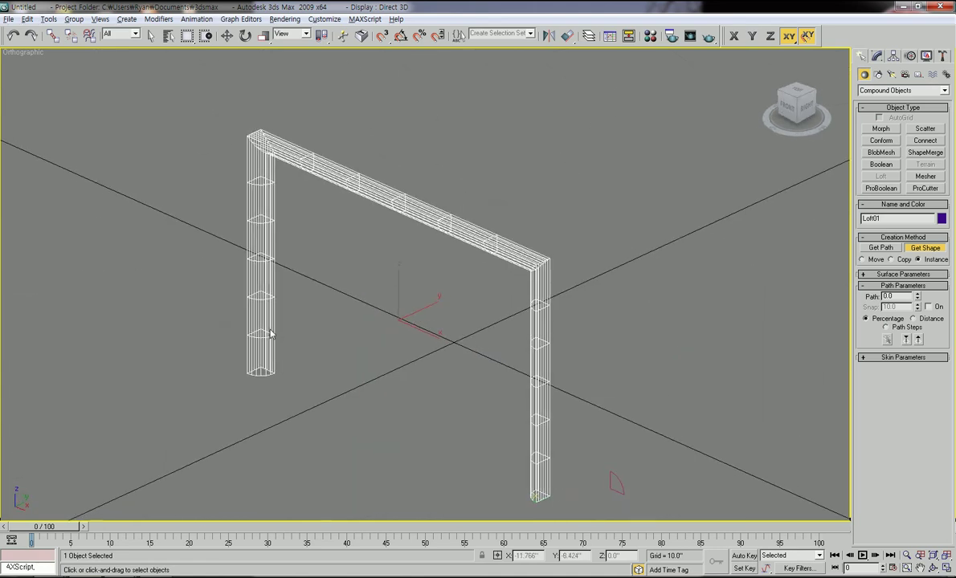
{"action": "middle_click_drag", "start_coordinate": [331, 348], "coordinate": [311, 296], "text": "alt"}
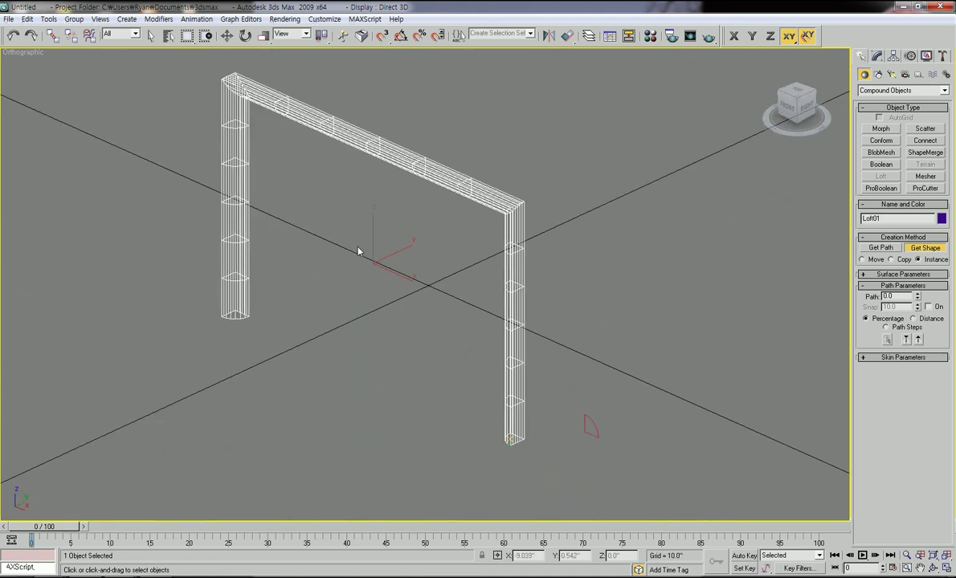
{"action": "key", "text": "w"}
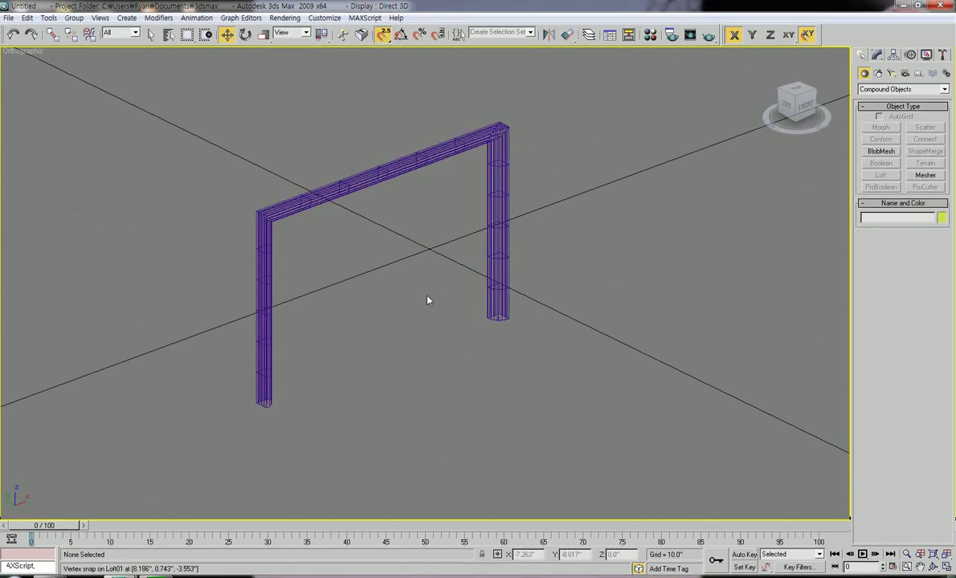
Frame the U-shaped loft in the Front view and select Loft01
{"action": "middle_click_drag", "start_coordinate": [427, 300], "coordinate": [426, 317]}
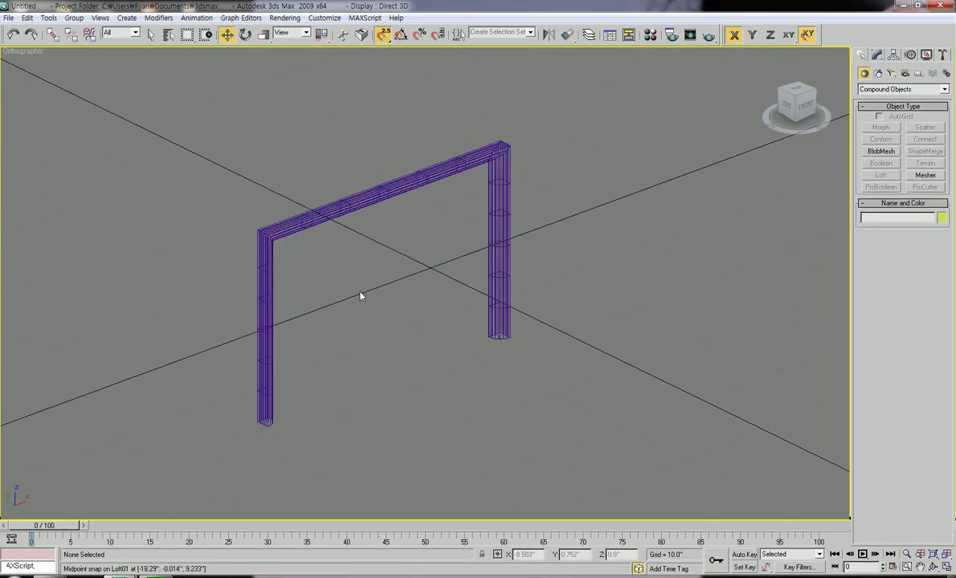
{"action": "middle_click_drag", "start_coordinate": [361, 297], "coordinate": [320, 358]}
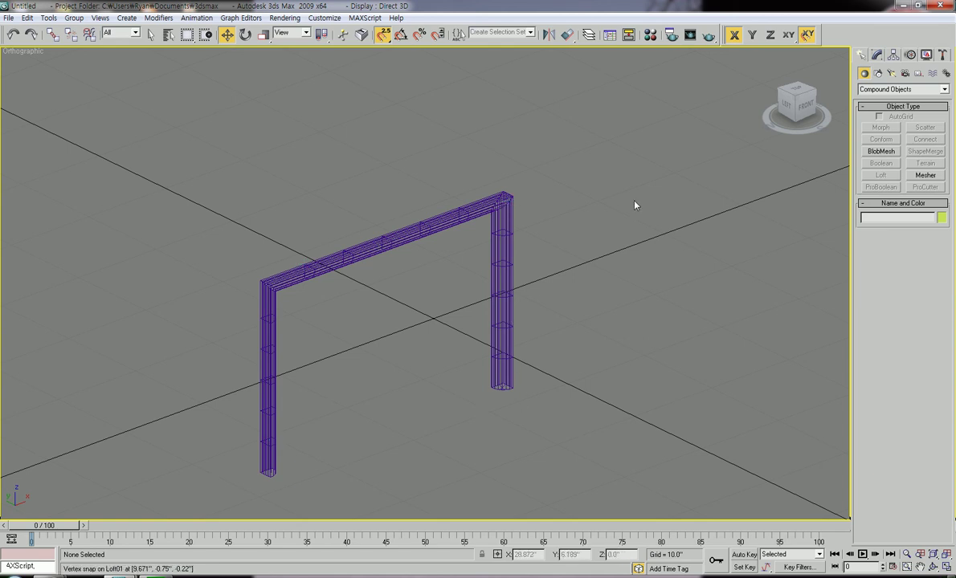
{"action": "left_click", "coordinate": [804, 105]}
{"action": "scroll", "coordinate": [678, 373], "scroll_direction": "down", "scroll_amount": 2}
{"action": "scroll", "coordinate": [363, 290], "scroll_direction": "up", "scroll_amount": 4}
{"action": "scroll", "coordinate": [335, 292], "scroll_direction": "down", "scroll_amount": 3}
{"action": "middle_click_drag", "start_coordinate": [335, 292], "coordinate": [361, 298]}
{"action": "scroll", "coordinate": [381, 254], "scroll_direction": "up", "scroll_amount": 2}
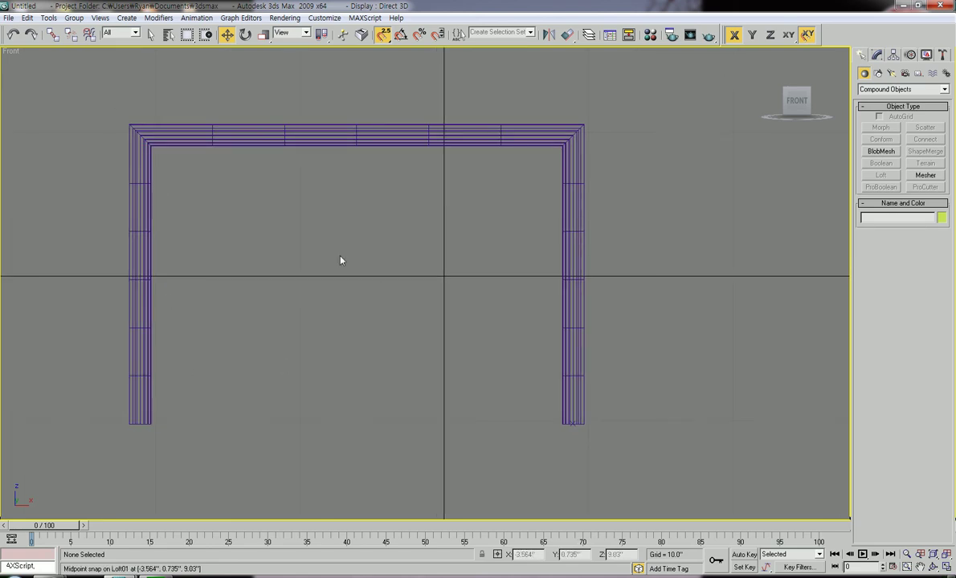
{"action": "middle_click_drag", "start_coordinate": [340, 261], "coordinate": [344, 292]}
{"action": "scroll", "coordinate": [346, 294], "scroll_direction": "down", "scroll_amount": 1}
{"action": "scroll", "coordinate": [254, 326], "scroll_direction": "up", "scroll_amount": 2}
{"action": "scroll", "coordinate": [249, 319], "scroll_direction": "down", "scroll_amount": 1}
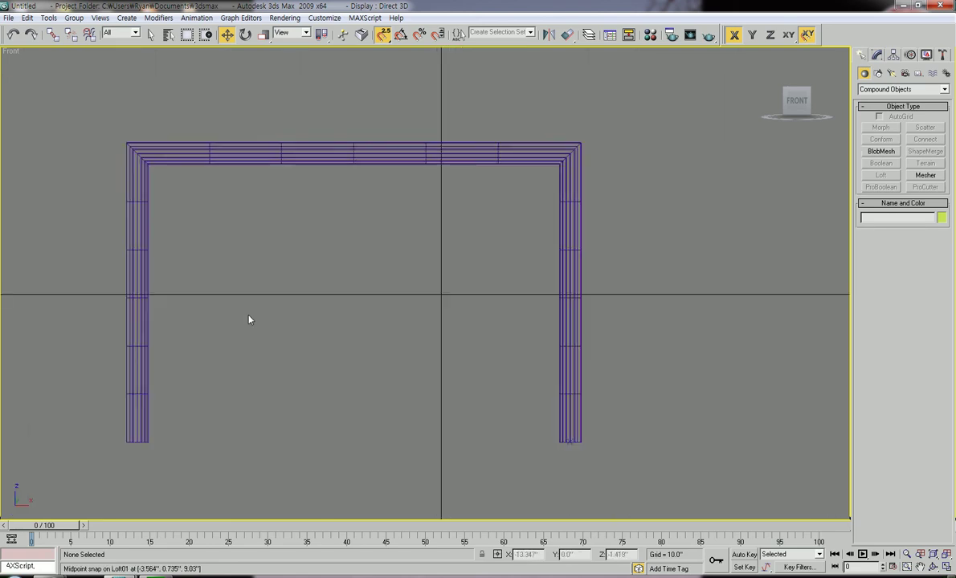
{"action": "scroll", "coordinate": [249, 320], "scroll_direction": "down", "scroll_amount": 2}
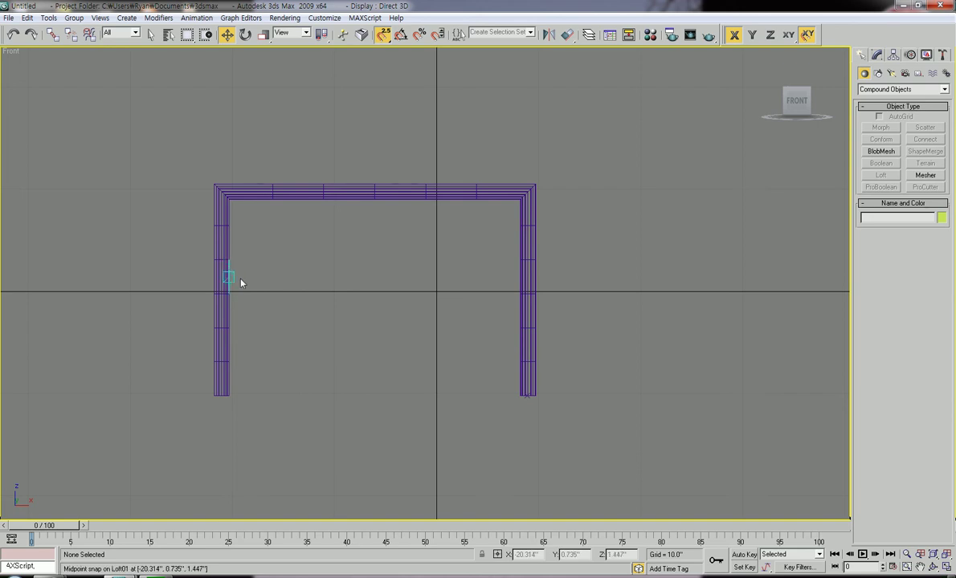
{"action": "middle_click_drag", "start_coordinate": [245, 286], "coordinate": [208, 278]}
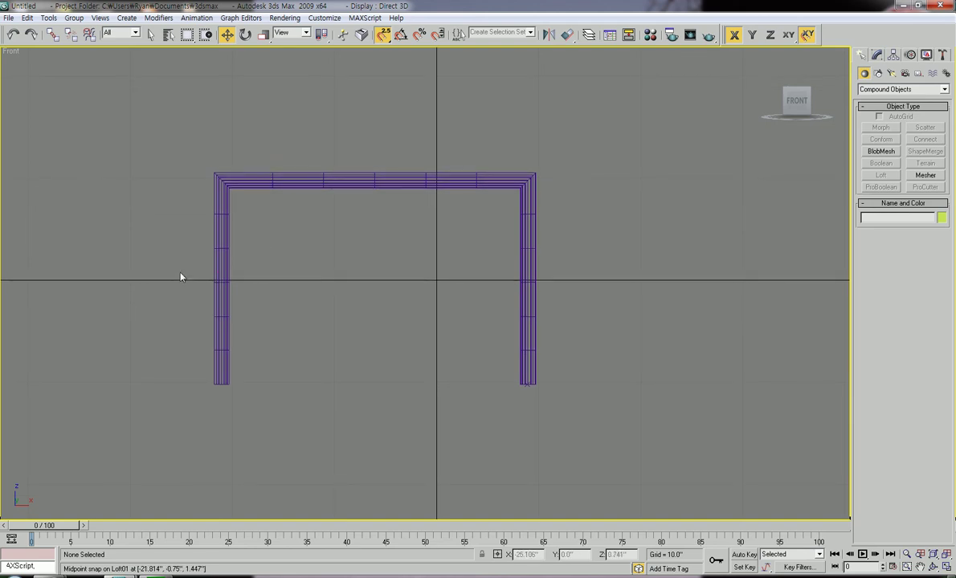
{"action": "left_click", "coordinate": [233, 179]}
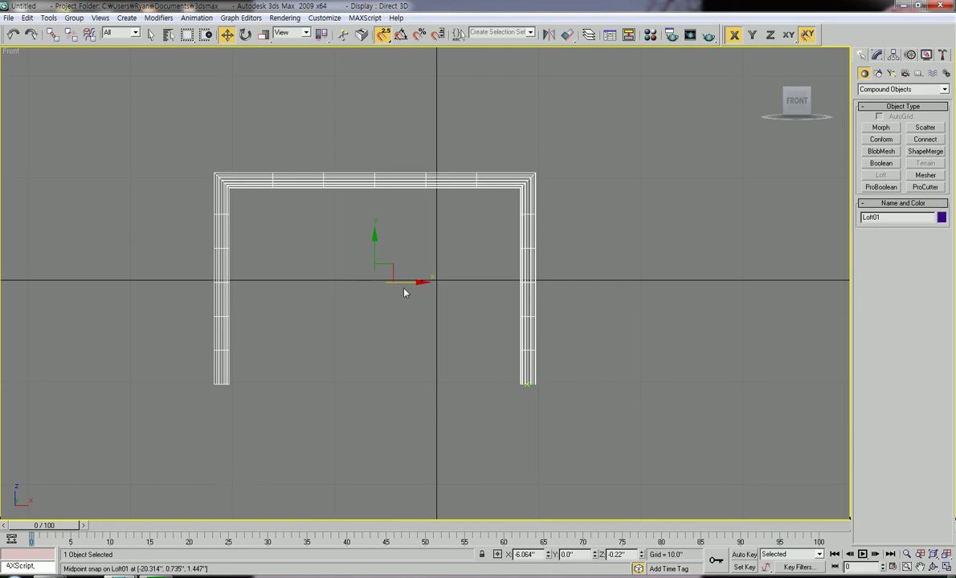
Shift-drag Loft01 to the right to begin a copy named Loft02
{"action": "mouse_move", "coordinate": [404, 281]}
{"action": "left_mouse_down", "text": "shift"}
{"action": "mouse_move", "coordinate": [749, 290]}
{"action": "mouse_move", "coordinate": [731, 295]}
{"action": "left_mouse_up", "text": "shift"}
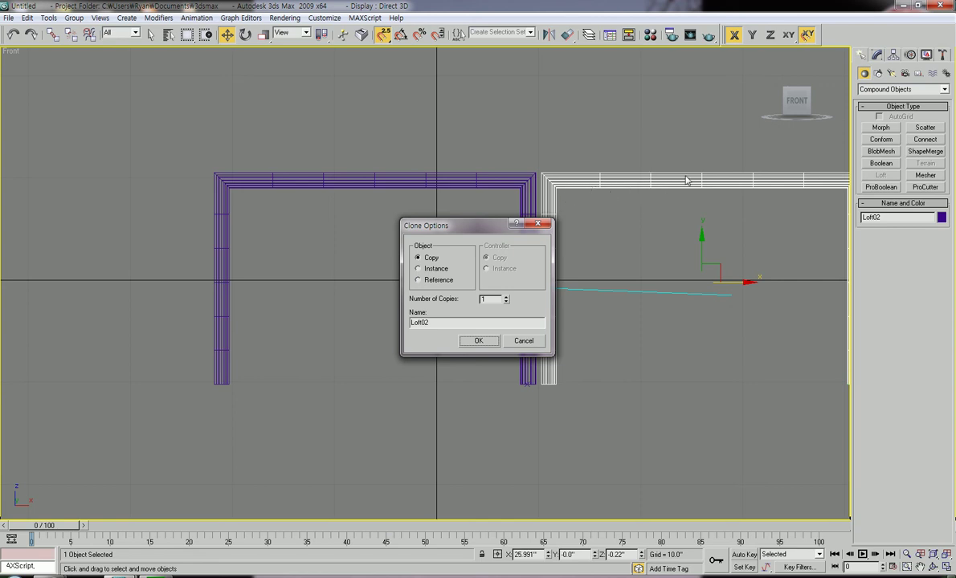
Move the Clone Options dialog aside and confirm a single Copy named Loft02
{"action": "left_click_drag", "start_coordinate": [483, 230], "coordinate": [679, 235]}
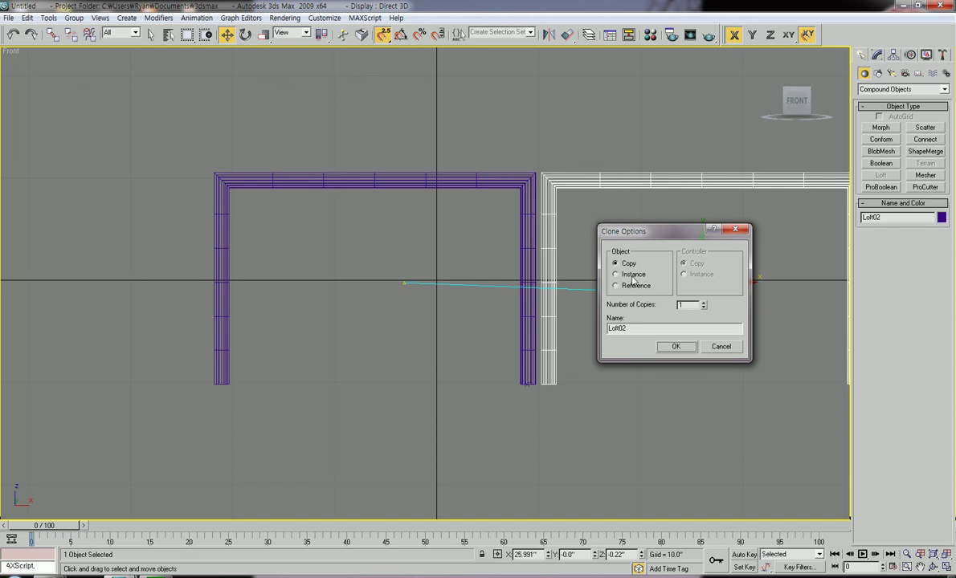
{"action": "left_click_drag", "start_coordinate": [648, 237], "coordinate": [644, 327]}
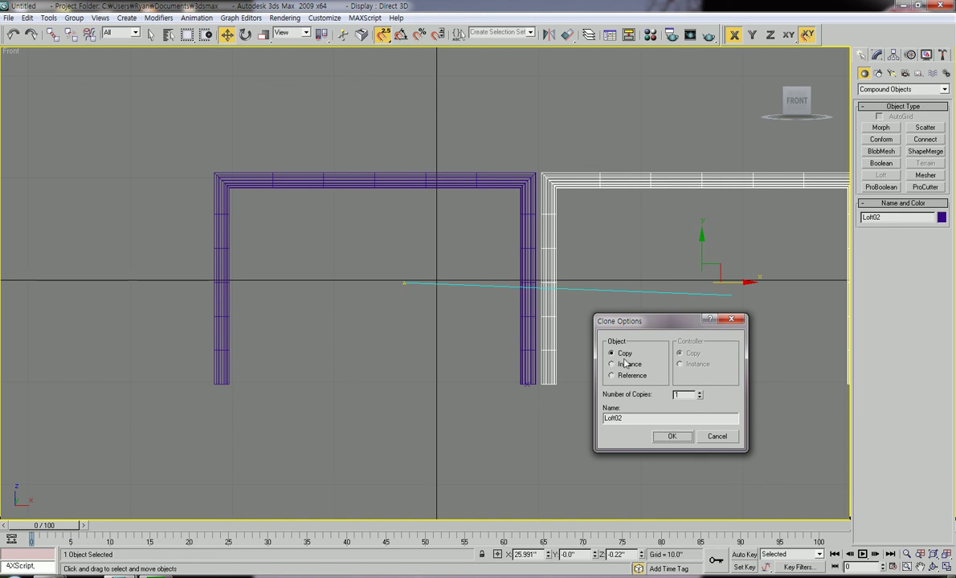
{"action": "left_click", "coordinate": [671, 436]}
Snap Loft02's corner onto Loft01 so the frames' inner legs meet
{"action": "scroll", "coordinate": [661, 299], "scroll_direction": "down", "scroll_amount": 2}
{"action": "middle_click_drag", "start_coordinate": [555, 299], "coordinate": [468, 303]}
{"action": "scroll", "coordinate": [530, 309], "scroll_direction": "up", "scroll_amount": 2}
{"action": "scroll", "coordinate": [538, 312], "scroll_direction": "down", "scroll_amount": 2}
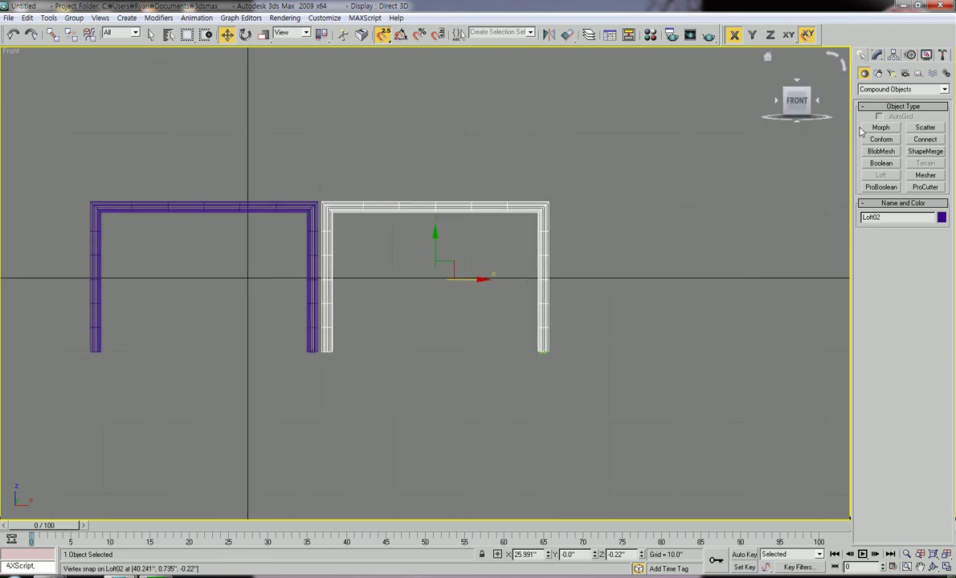
{"action": "scroll", "coordinate": [563, 209], "scroll_direction": "up", "scroll_amount": 2}
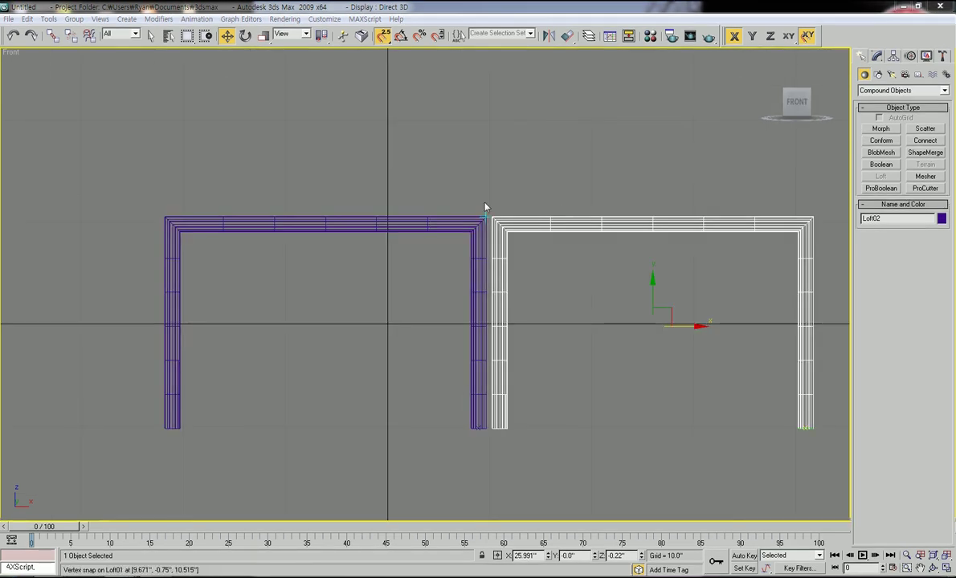
{"action": "scroll", "coordinate": [526, 277], "scroll_direction": "up", "scroll_amount": 5}
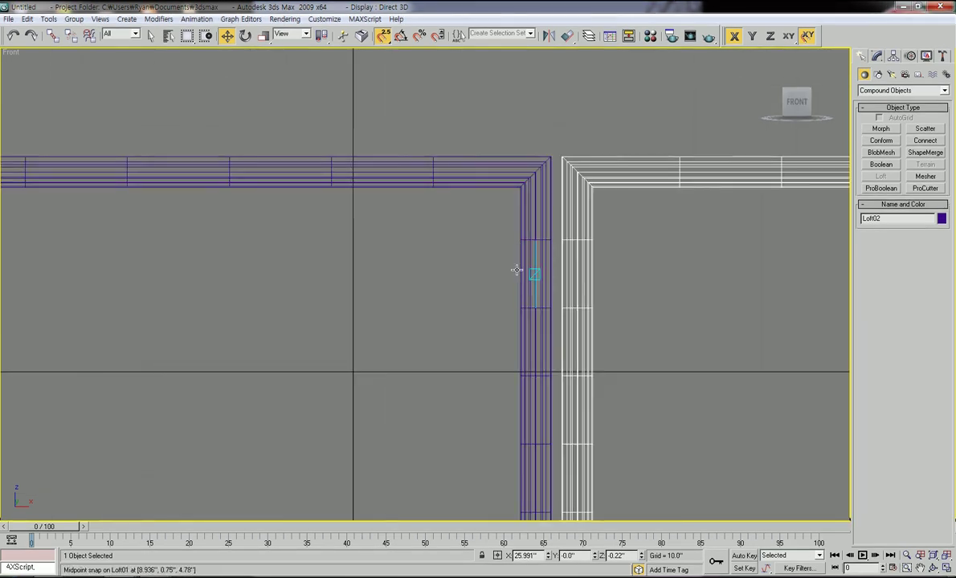
{"action": "scroll", "coordinate": [550, 214], "scroll_direction": "down", "scroll_amount": 3}
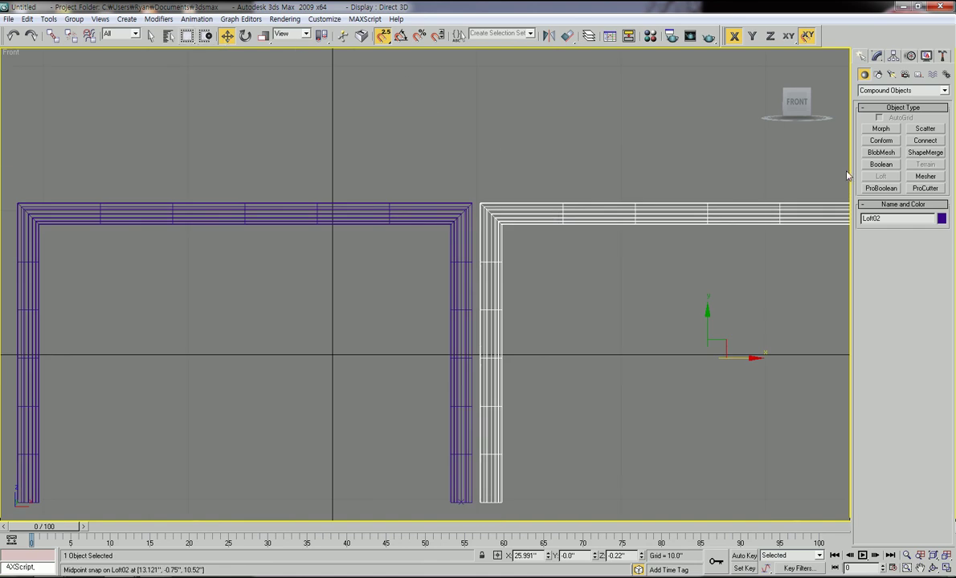
{"action": "middle_click_drag", "start_coordinate": [643, 271], "coordinate": [664, 324]}
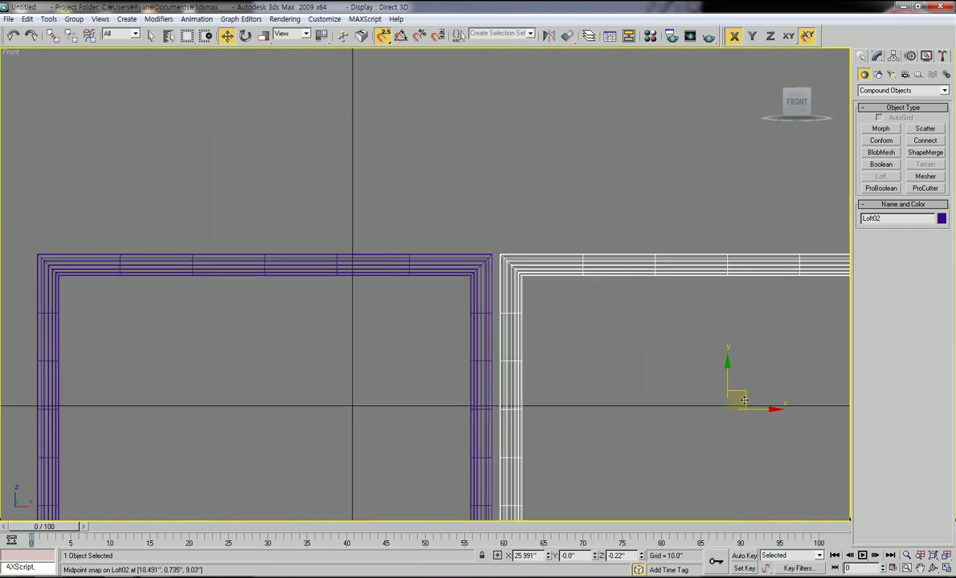
{"action": "left_click_drag", "start_coordinate": [733, 397], "coordinate": [516, 265]}
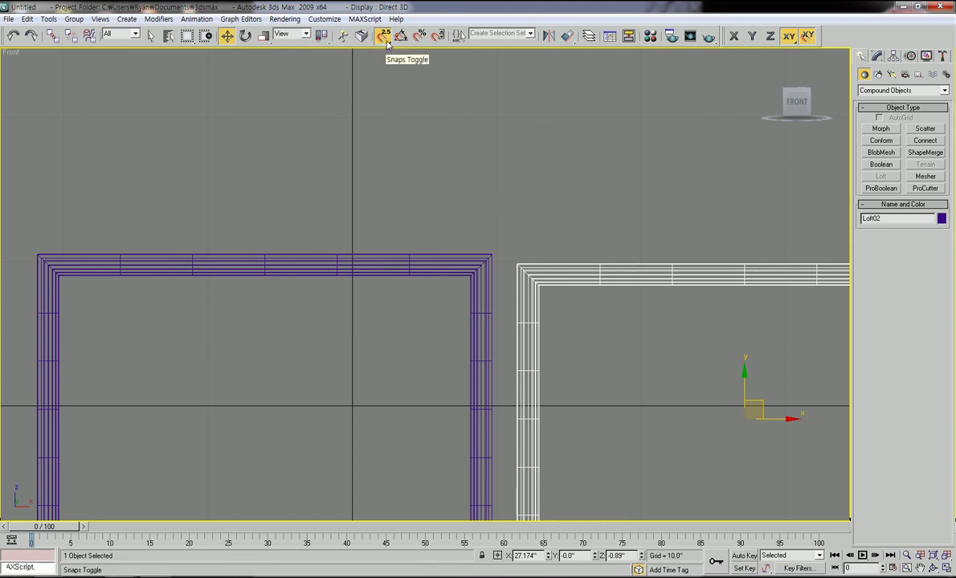
{"action": "scroll", "coordinate": [507, 342], "scroll_direction": "up", "scroll_amount": 4}
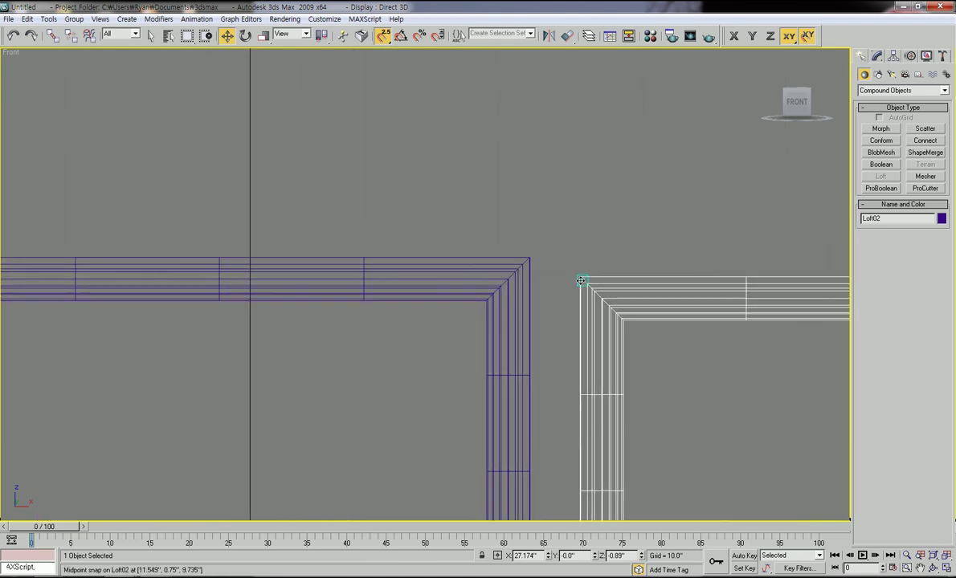
{"action": "left_click_drag", "start_coordinate": [580, 278], "coordinate": [532, 258]}
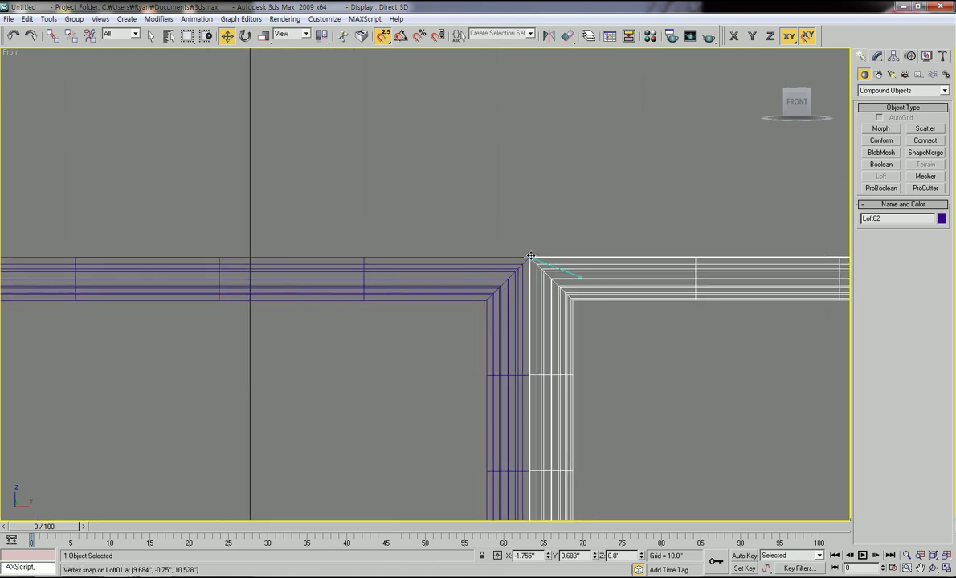
{"action": "scroll", "coordinate": [572, 307], "scroll_direction": "down", "scroll_amount": 2}
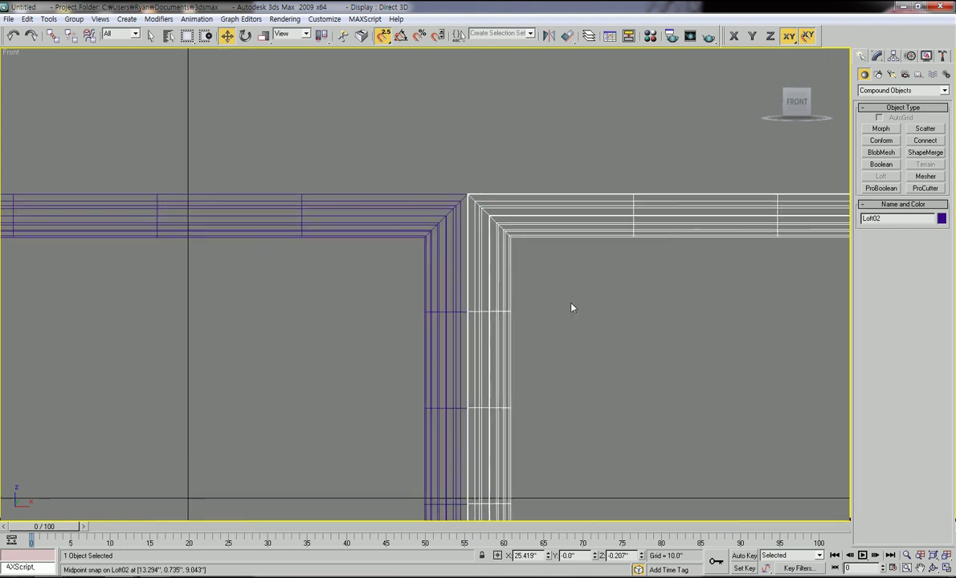
{"action": "middle_click_drag", "start_coordinate": [514, 326], "coordinate": [529, 263]}
{"action": "scroll", "coordinate": [517, 358], "scroll_direction": "down", "scroll_amount": 5}
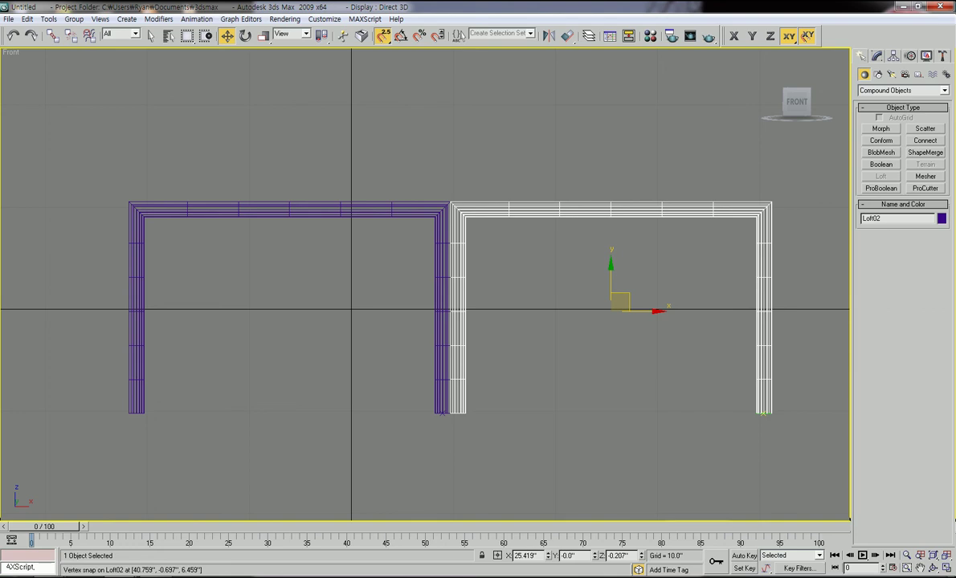
Reselect Loft02, check its modifier settings, reframe the Front view, then deselect
{"action": "left_click", "coordinate": [576, 167]}
{"action": "scroll", "coordinate": [610, 217], "scroll_direction": "down", "scroll_amount": 3}
{"action": "middle_click_drag", "start_coordinate": [637, 256], "coordinate": [482, 235]}
{"action": "left_click", "coordinate": [486, 195]}
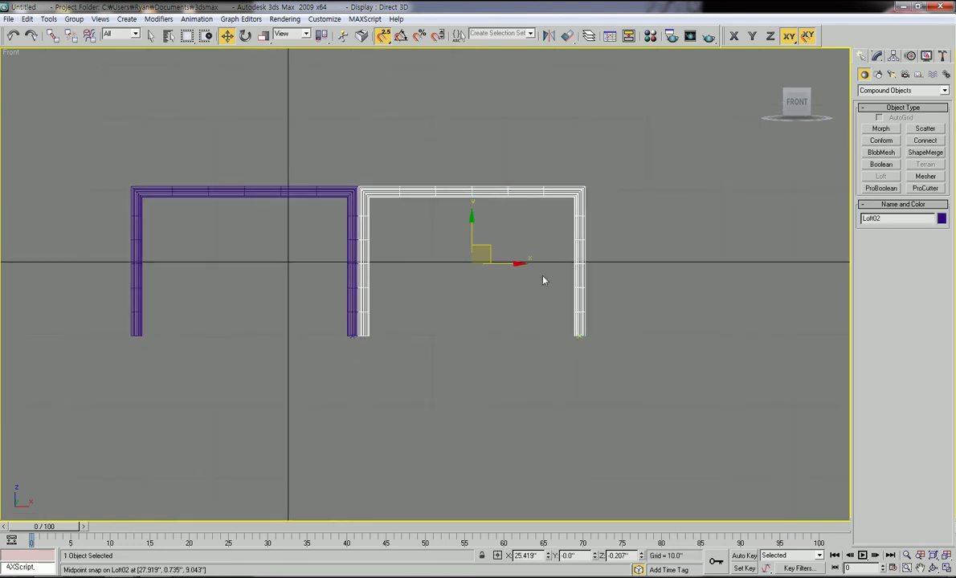
{"action": "middle_click_drag", "start_coordinate": [544, 337], "coordinate": [472, 346]}
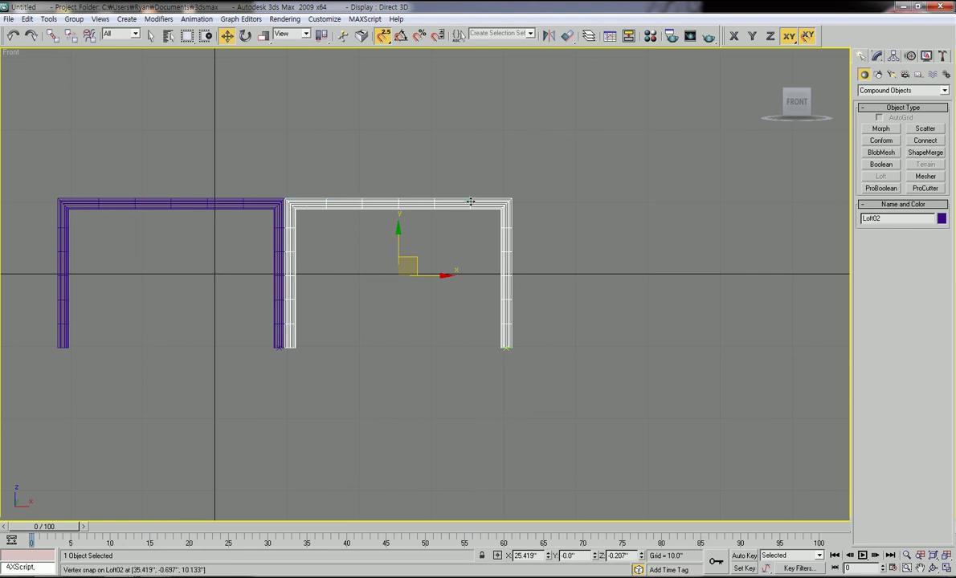
{"action": "middle_click_drag", "start_coordinate": [492, 293], "coordinate": [526, 328]}
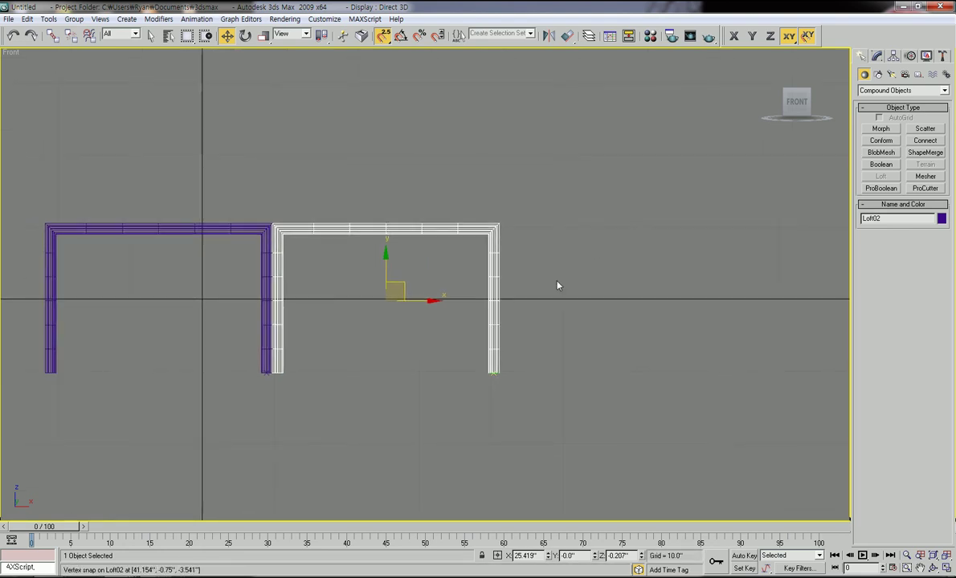
{"action": "left_click", "coordinate": [878, 57]}
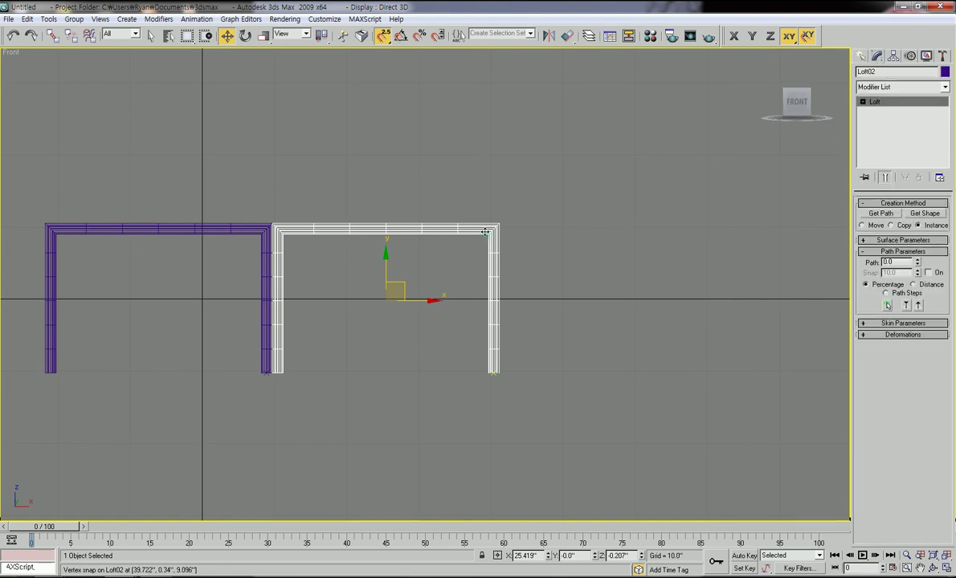
{"action": "scroll", "coordinate": [472, 250], "scroll_direction": "up", "scroll_amount": 4}
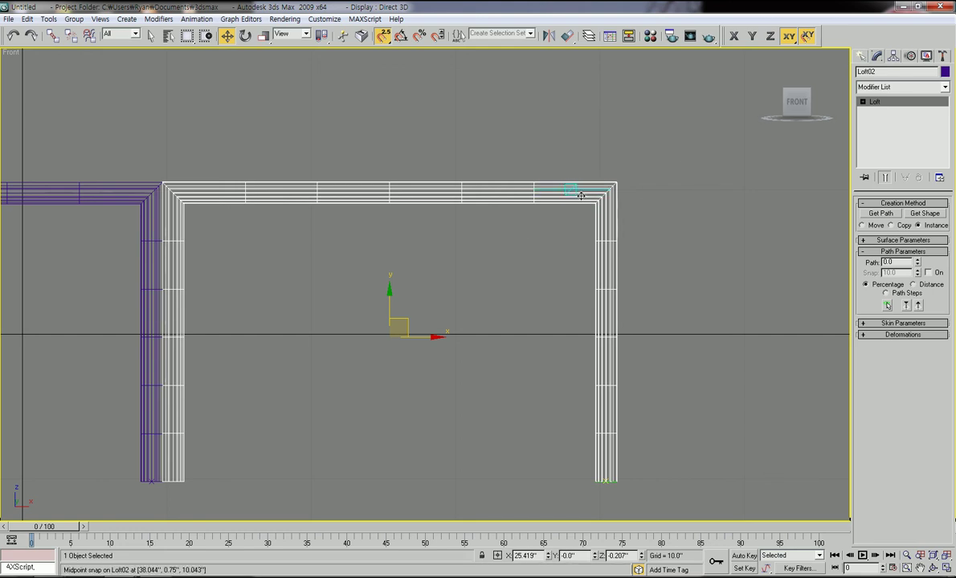
{"action": "left_click", "coordinate": [797, 101]}
{"action": "scroll", "coordinate": [526, 213], "scroll_direction": "up", "scroll_amount": 1}
{"action": "scroll", "coordinate": [530, 221], "scroll_direction": "down", "scroll_amount": 1}
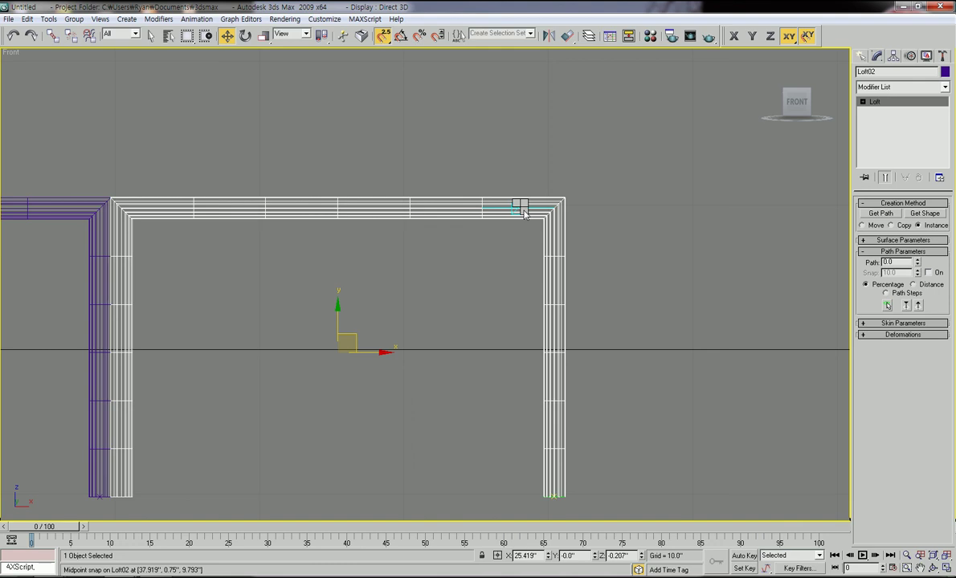
{"action": "left_click", "coordinate": [510, 177]}
Convert Loft02 into an Editable Poly
{"action": "right_click", "coordinate": [499, 198]}
{"action": "key", "text": "Escape"}
{"action": "left_click", "coordinate": [511, 205]}
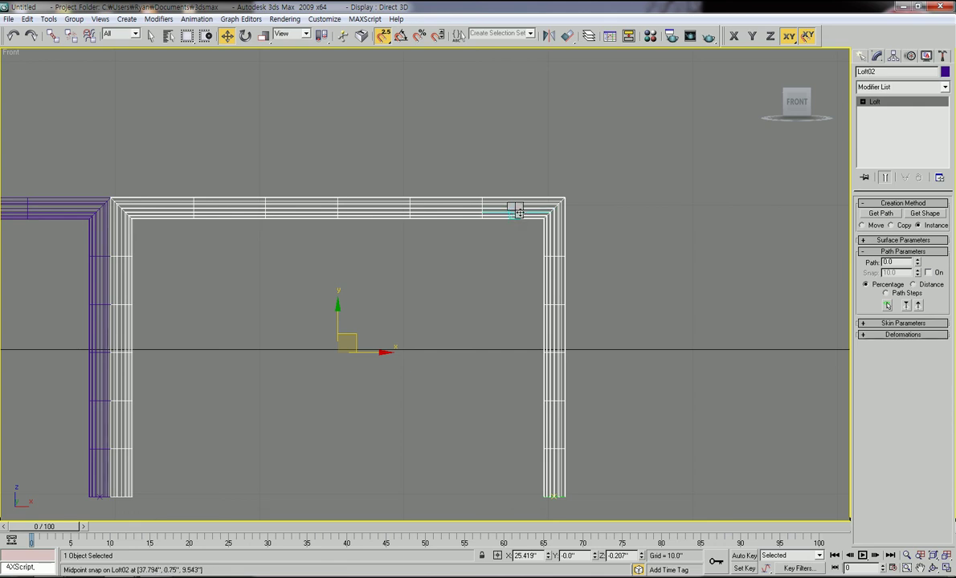
{"action": "right_click", "coordinate": [516, 209]}
{"action": "mouse_move", "coordinate": [560, 318]}
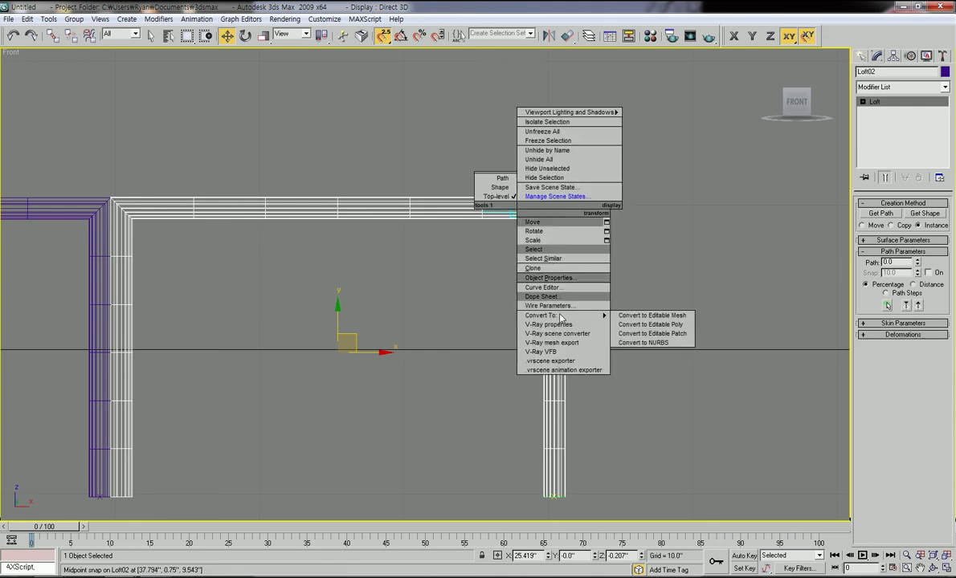
{"action": "left_click", "coordinate": [650, 325]}
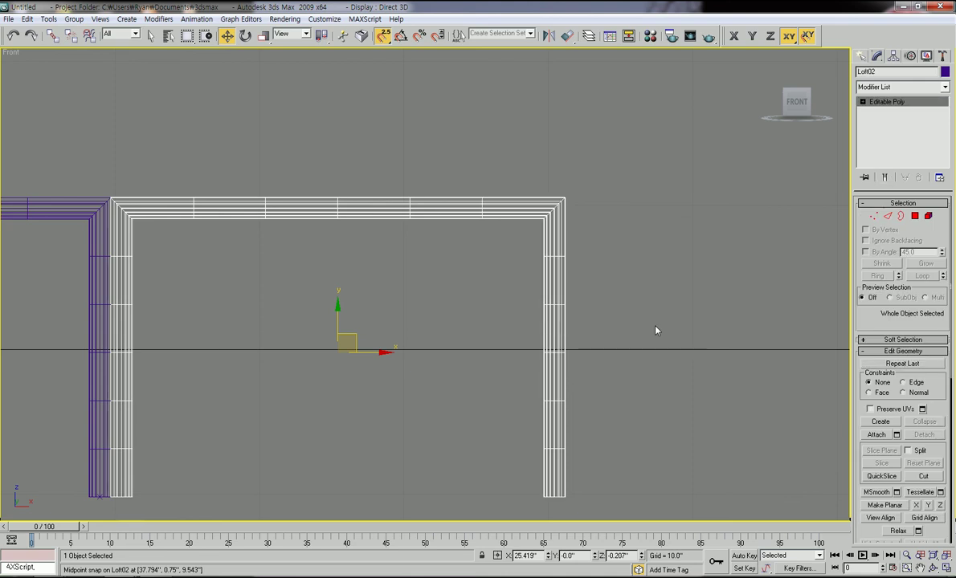
{"action": "left_click", "coordinate": [587, 259]}
{"action": "left_click", "coordinate": [564, 249]}
{"action": "scroll", "coordinate": [564, 250], "scroll_direction": "down", "scroll_amount": 2}
{"action": "middle_click_drag", "start_coordinate": [602, 250], "coordinate": [644, 203]}
At Vertex level, marquee-select all vertices of the frame's right leg
{"action": "left_click", "coordinate": [863, 102]}
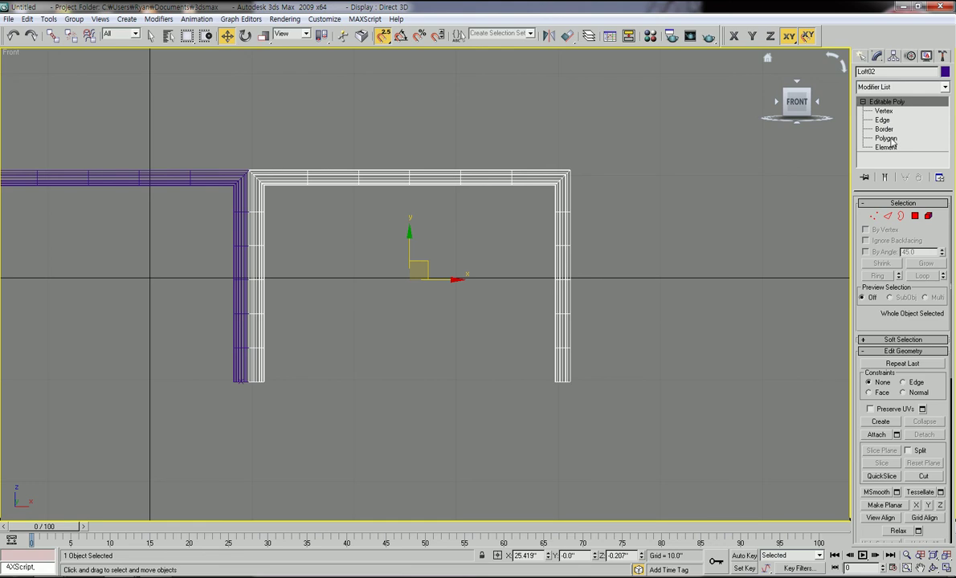
{"action": "left_click", "coordinate": [883, 111]}
{"action": "middle_click_drag", "start_coordinate": [524, 352], "coordinate": [518, 310]}
{"action": "left_click_drag", "start_coordinate": [522, 110], "coordinate": [635, 407]}
{"action": "scroll", "coordinate": [556, 358], "scroll_direction": "down", "scroll_amount": 5}
{"action": "middle_click_drag", "start_coordinate": [477, 368], "coordinate": [444, 380], "text": "alt"}
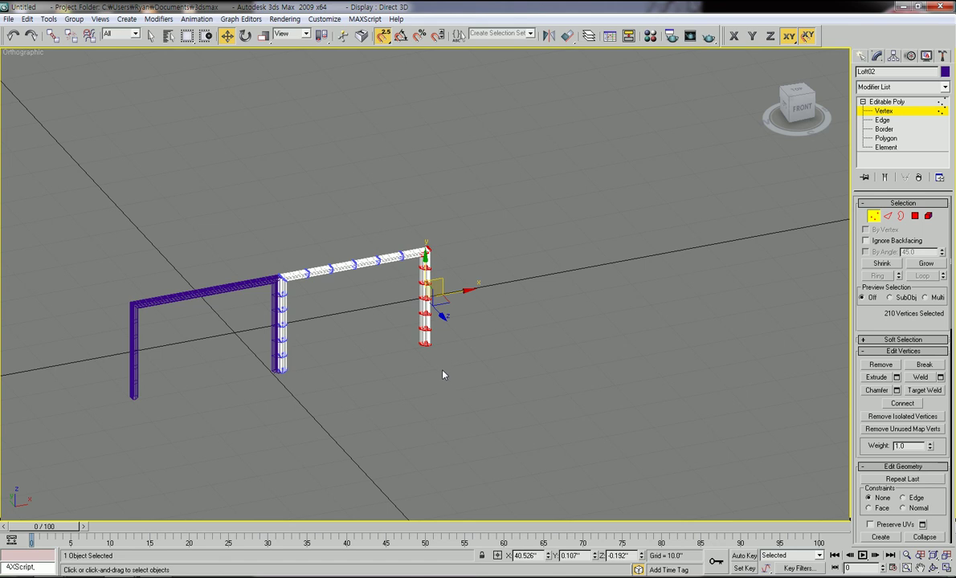
{"action": "key", "text": "f"}
{"action": "scroll", "coordinate": [486, 361], "scroll_direction": "down", "scroll_amount": 3}
{"action": "scroll", "coordinate": [455, 352], "scroll_direction": "up", "scroll_amount": 4}
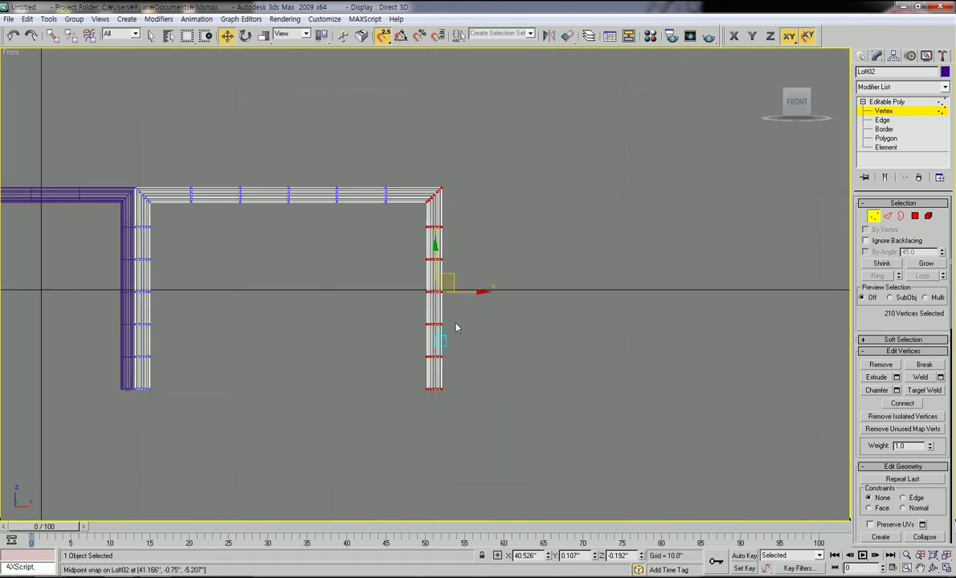
Drag the right leg's vertices outward along X to widen the frame, then exit Vertex level
{"action": "left_click_drag", "start_coordinate": [465, 290], "coordinate": [671, 320]}
{"action": "left_click", "coordinate": [467, 361]}
{"action": "scroll", "coordinate": [467, 361], "scroll_direction": "down", "scroll_amount": 3}
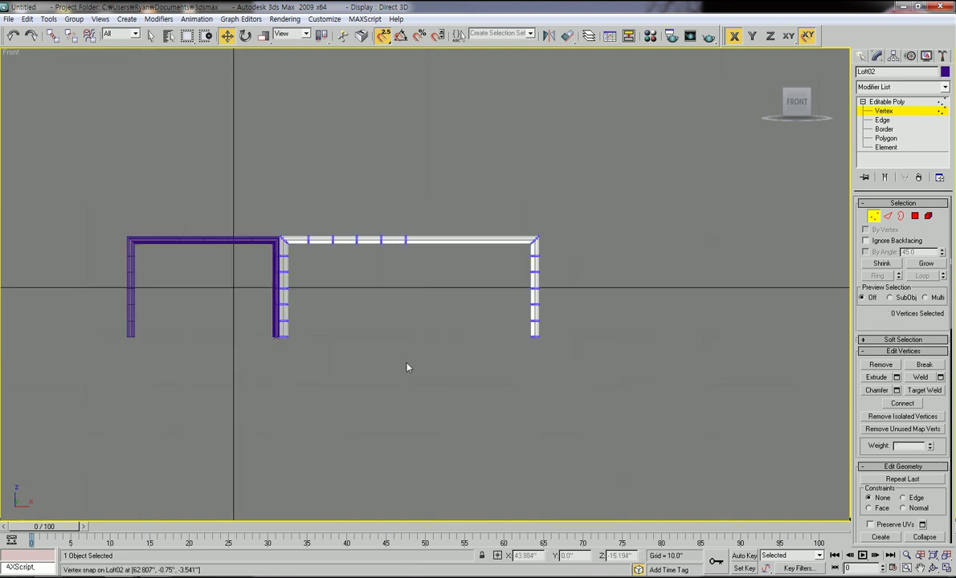
{"action": "middle_click_drag", "start_coordinate": [468, 361], "coordinate": [485, 404]}
{"action": "left_click", "coordinate": [886, 101]}
{"action": "left_click", "coordinate": [537, 158]}
Switch to the Left view, centre the frames, and pick the Rectangle spline tool
{"action": "scroll", "coordinate": [426, 287], "scroll_direction": "down", "scroll_amount": 2}
{"action": "middle_click_drag", "start_coordinate": [391, 330], "coordinate": [422, 284]}
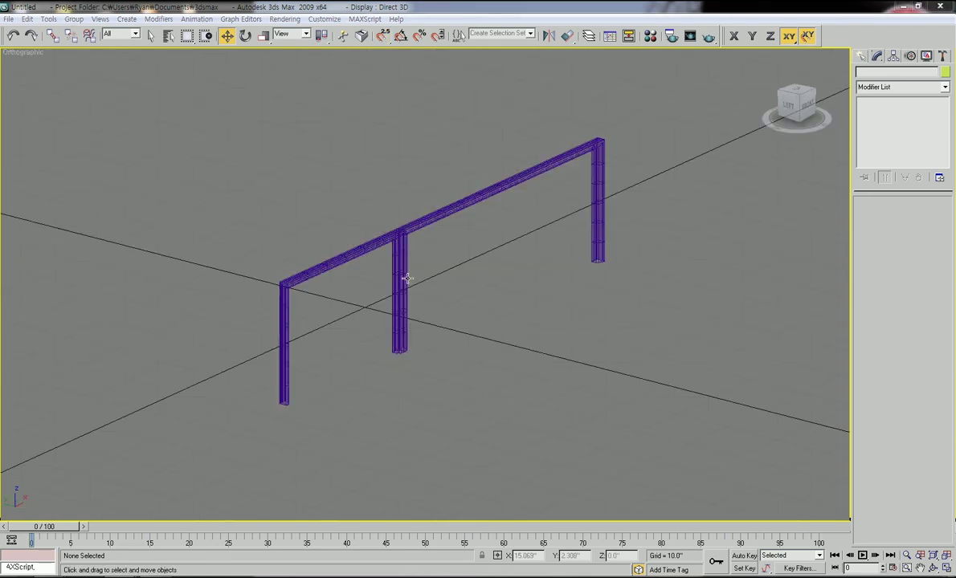
{"action": "mouse_move", "coordinate": [382, 326]}
{"action": "middle_mouse_down"}
{"action": "mouse_move", "coordinate": [400, 344]}
{"action": "mouse_move", "coordinate": [396, 316]}
{"action": "middle_mouse_up"}
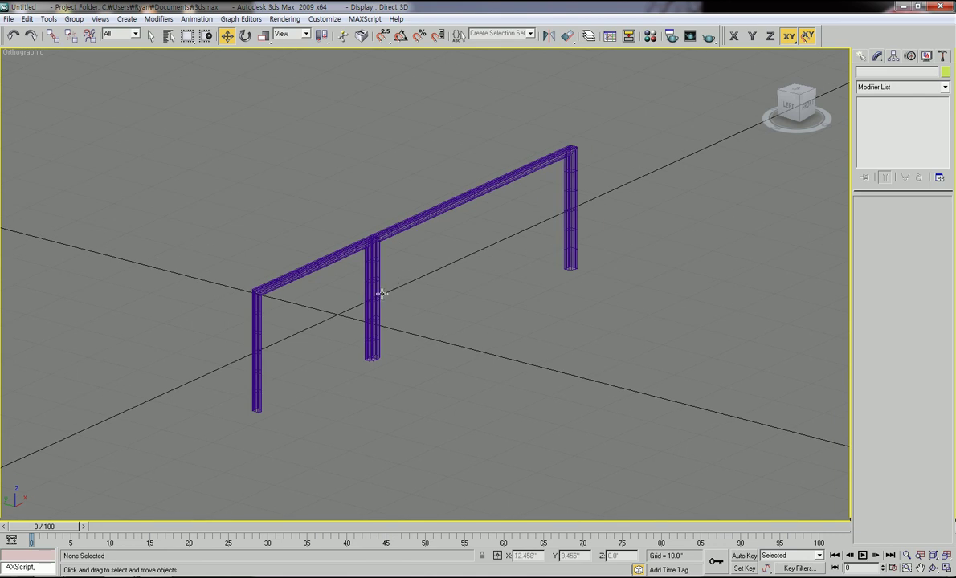
{"action": "left_click", "coordinate": [785, 106]}
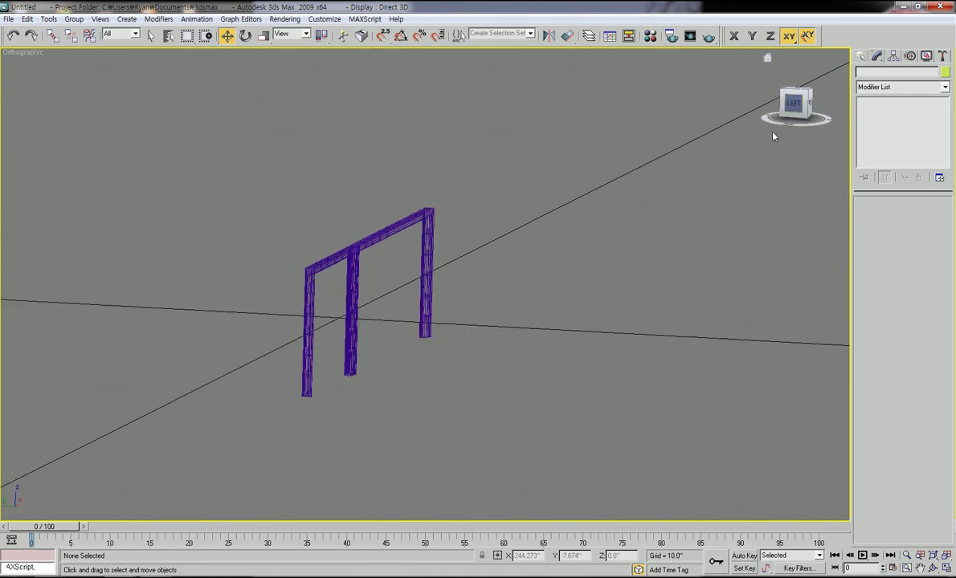
{"action": "middle_click_drag", "start_coordinate": [453, 341], "coordinate": [473, 277]}
{"action": "scroll", "coordinate": [465, 333], "scroll_direction": "up", "scroll_amount": 5}
{"action": "scroll", "coordinate": [473, 276], "scroll_direction": "down", "scroll_amount": 2}
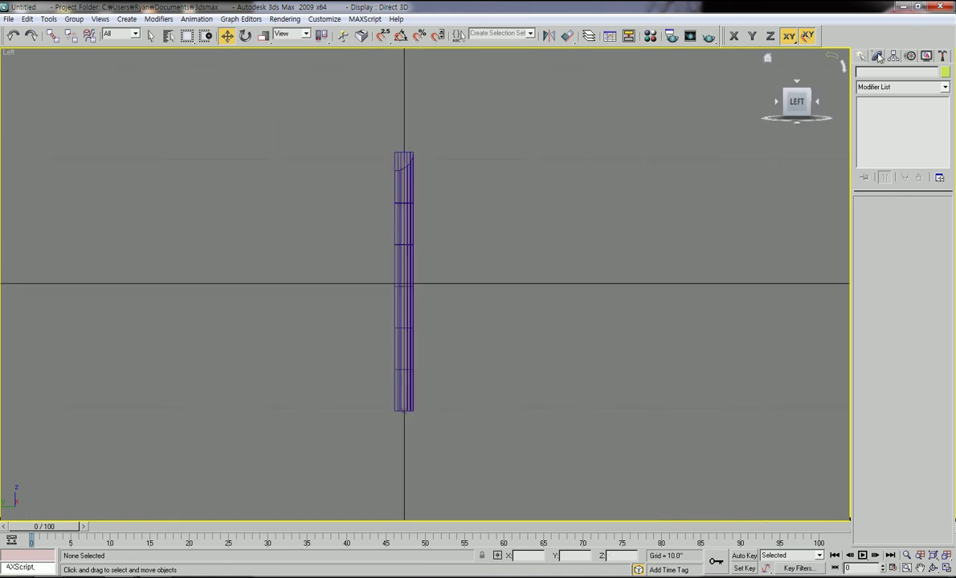
{"action": "left_click", "coordinate": [861, 56]}
{"action": "left_click", "coordinate": [926, 138]}
Draw a rectangle right of the frame leg, sized 8.0 long by 2.0 wide
{"action": "middle_click_drag", "start_coordinate": [503, 214], "coordinate": [459, 256]}
{"action": "scroll", "coordinate": [507, 253], "scroll_direction": "up", "scroll_amount": 3}
{"action": "left_click_drag", "start_coordinate": [419, 158], "coordinate": [488, 276]}
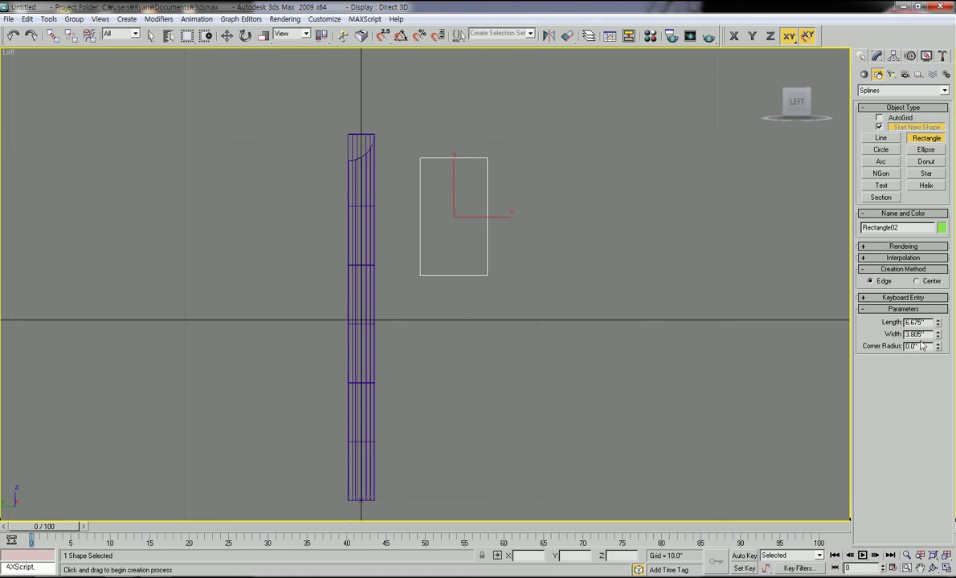
{"action": "key", "text": "Tab"}
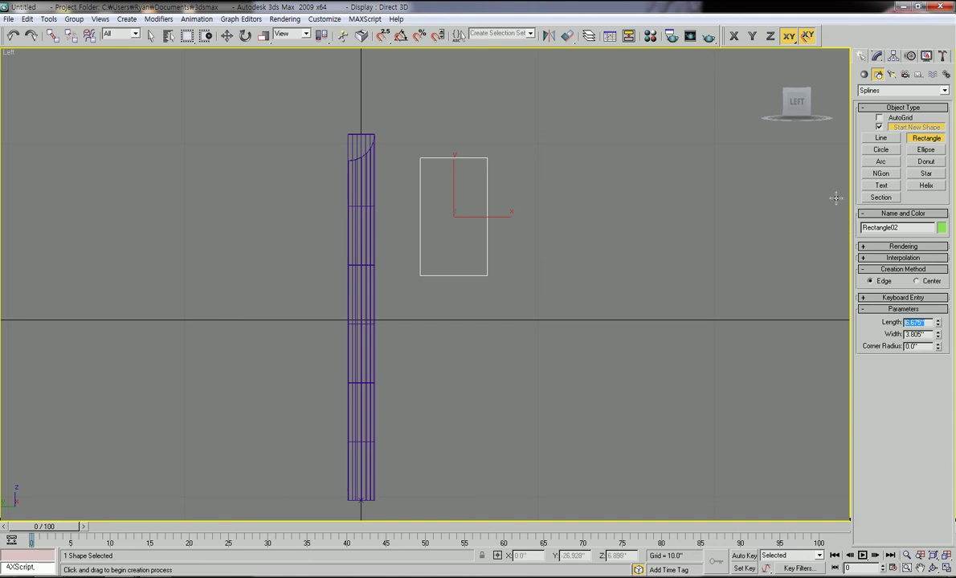
{"action": "type", "text": "8"}
{"action": "key", "text": "Tab"}
{"action": "type", "text": "2"}
{"action": "key", "text": "Return"}
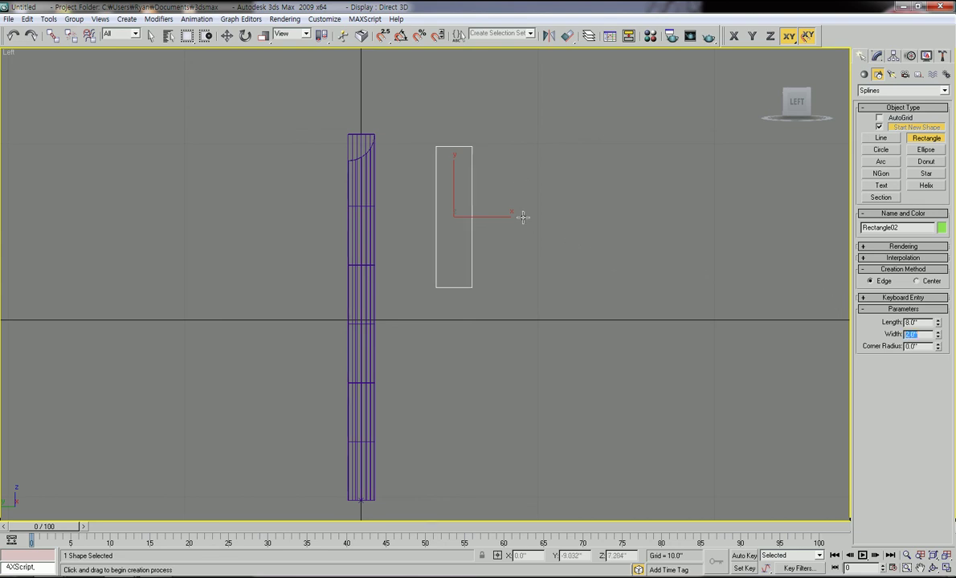
{"action": "middle_click_drag", "start_coordinate": [618, 150], "coordinate": [631, 188]}
{"action": "right_click", "coordinate": [564, 208]}
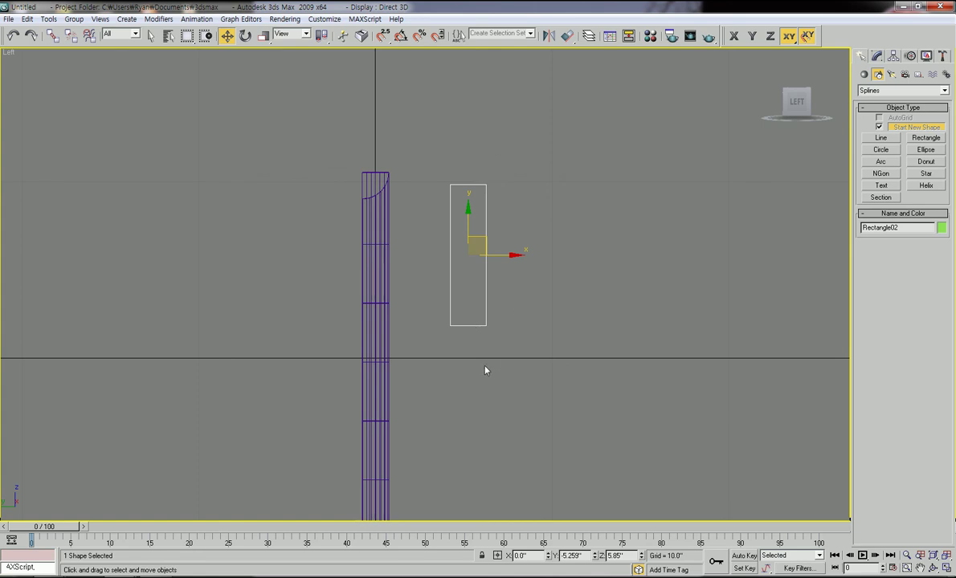
Convert the rectangle to an Editable Spline and select its right segment
{"action": "right_click", "coordinate": [485, 308]}
{"action": "mouse_move", "coordinate": [502, 410]}
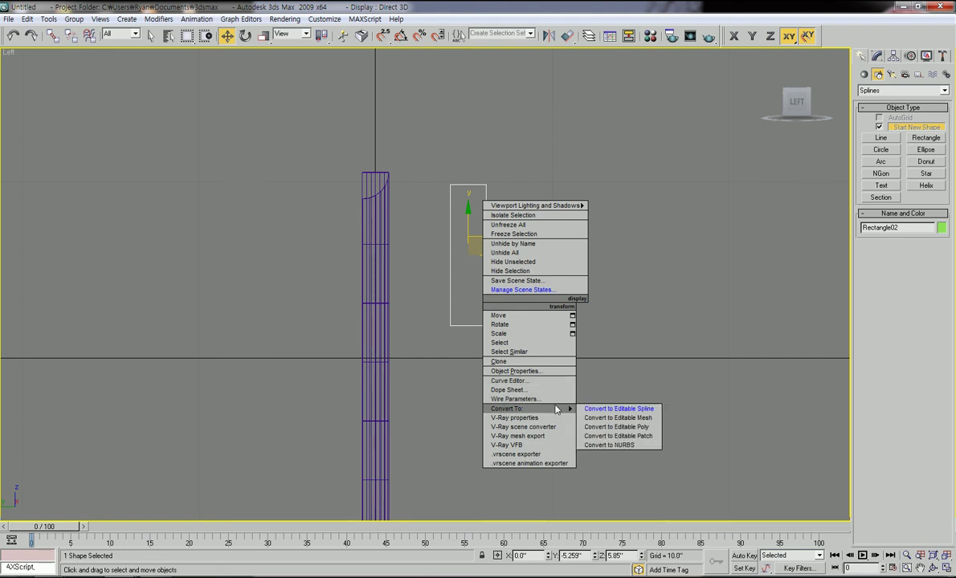
{"action": "left_click", "coordinate": [623, 412]}
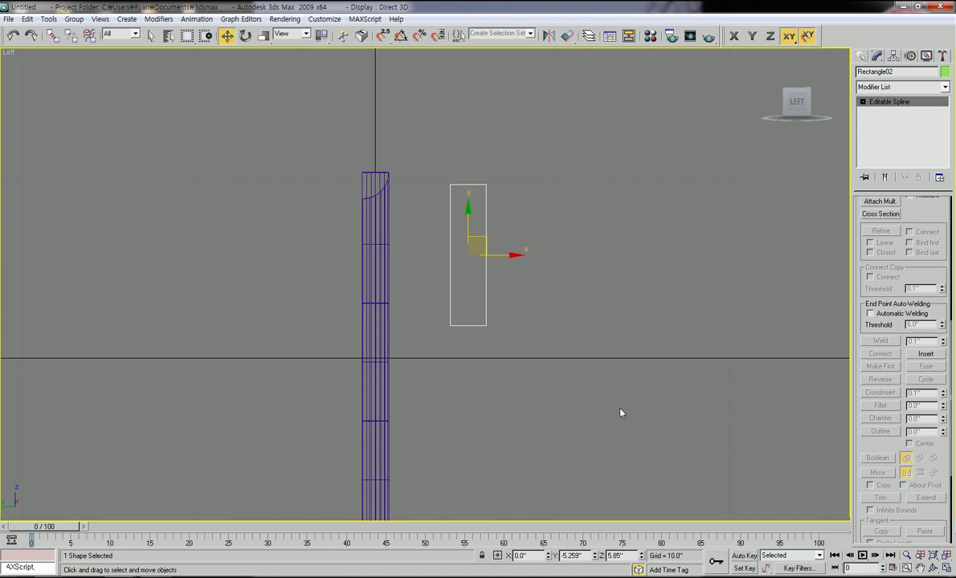
{"action": "left_click", "coordinate": [862, 102]}
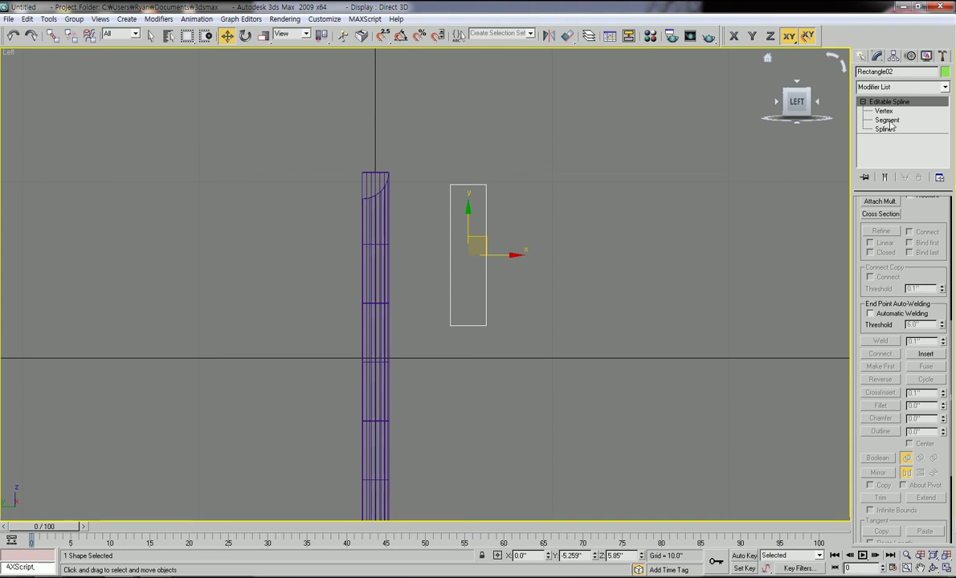
{"action": "left_click", "coordinate": [887, 120]}
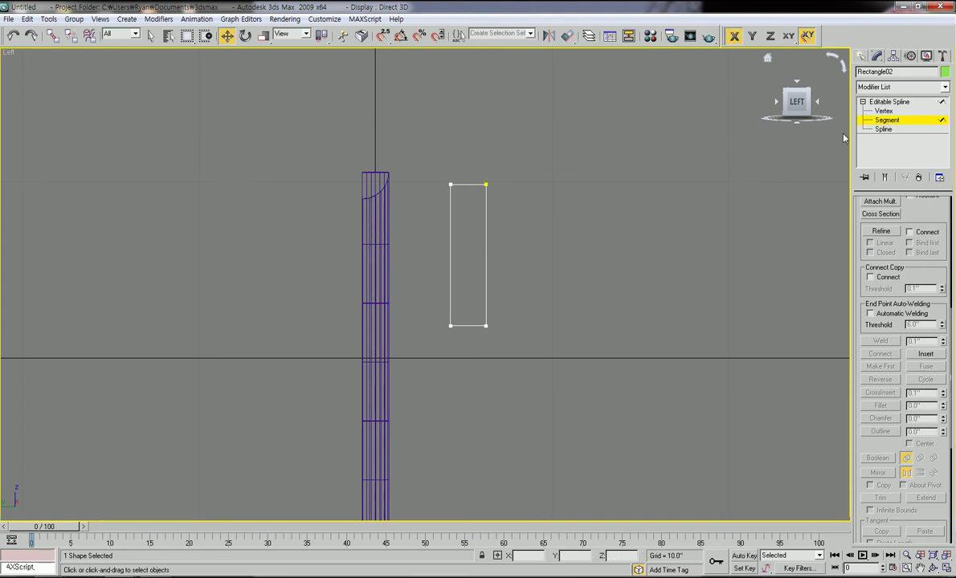
{"action": "left_click_drag", "start_coordinate": [481, 251], "coordinate": [478, 254]}
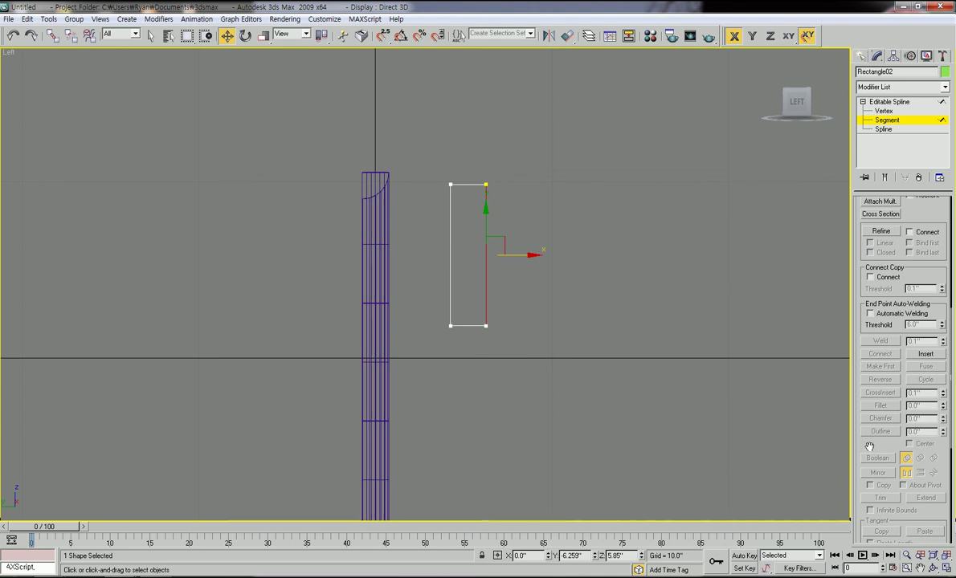
Divide the right segment with 3 new vertices
{"action": "scroll", "coordinate": [883, 393], "scroll_direction": "down", "scroll_amount": 5}
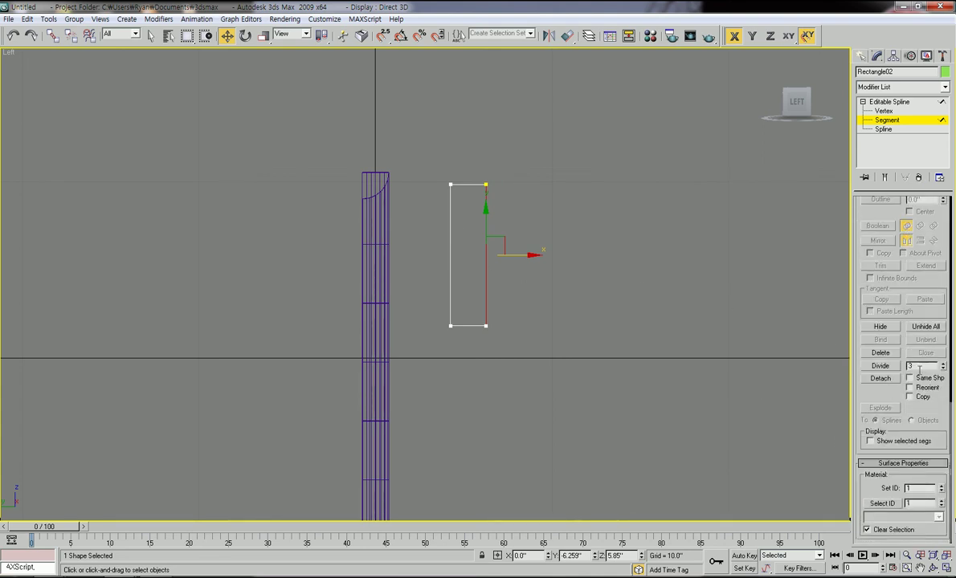
{"action": "type", "text": "3"}
{"action": "double_click", "coordinate": [906, 366]}
{"action": "type", "text": "3"}
{"action": "left_click", "coordinate": [881, 366]}
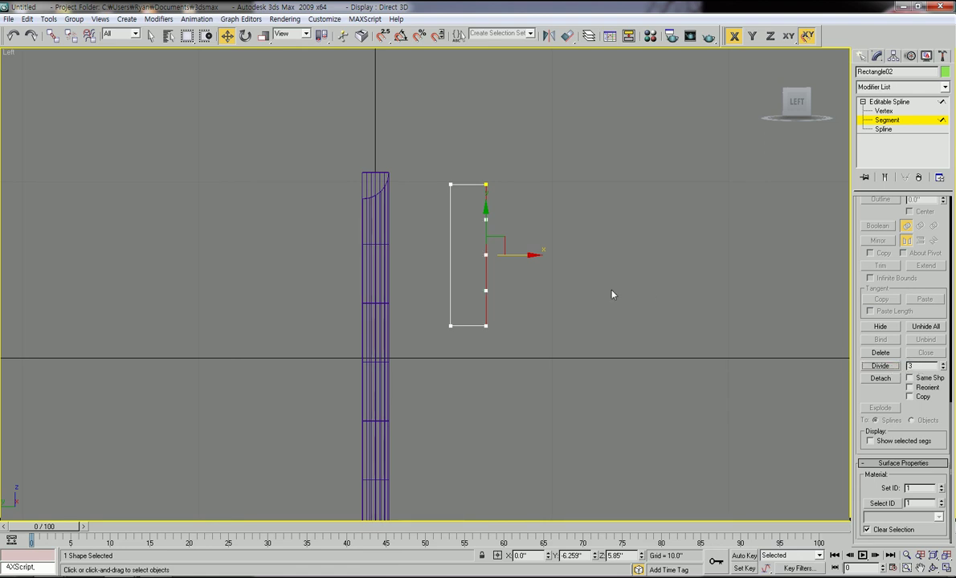